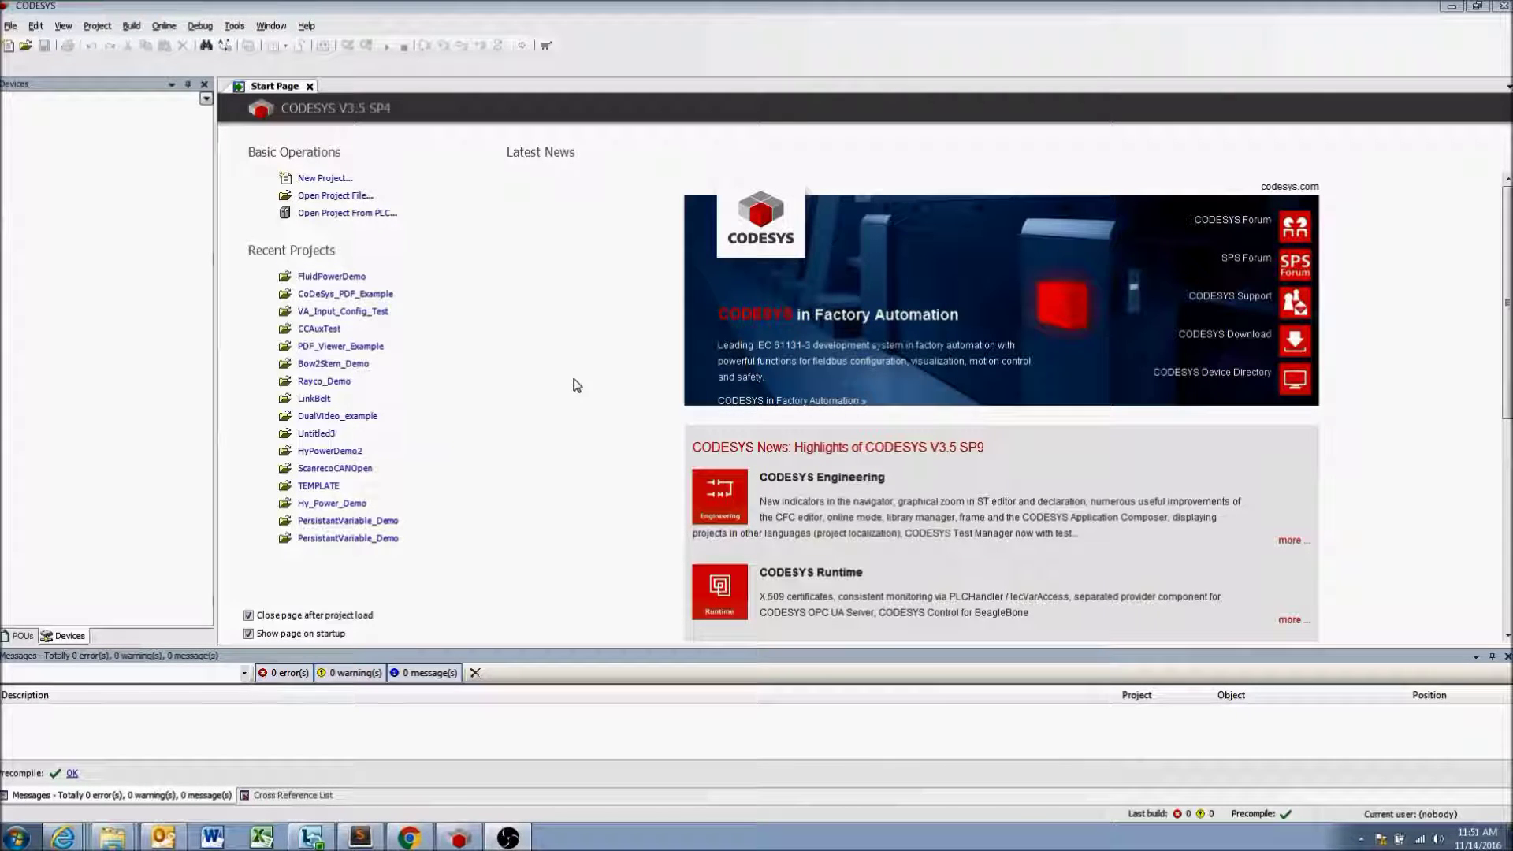
Check the installed software version in the program's About information, and close it.
left_click(305, 27)
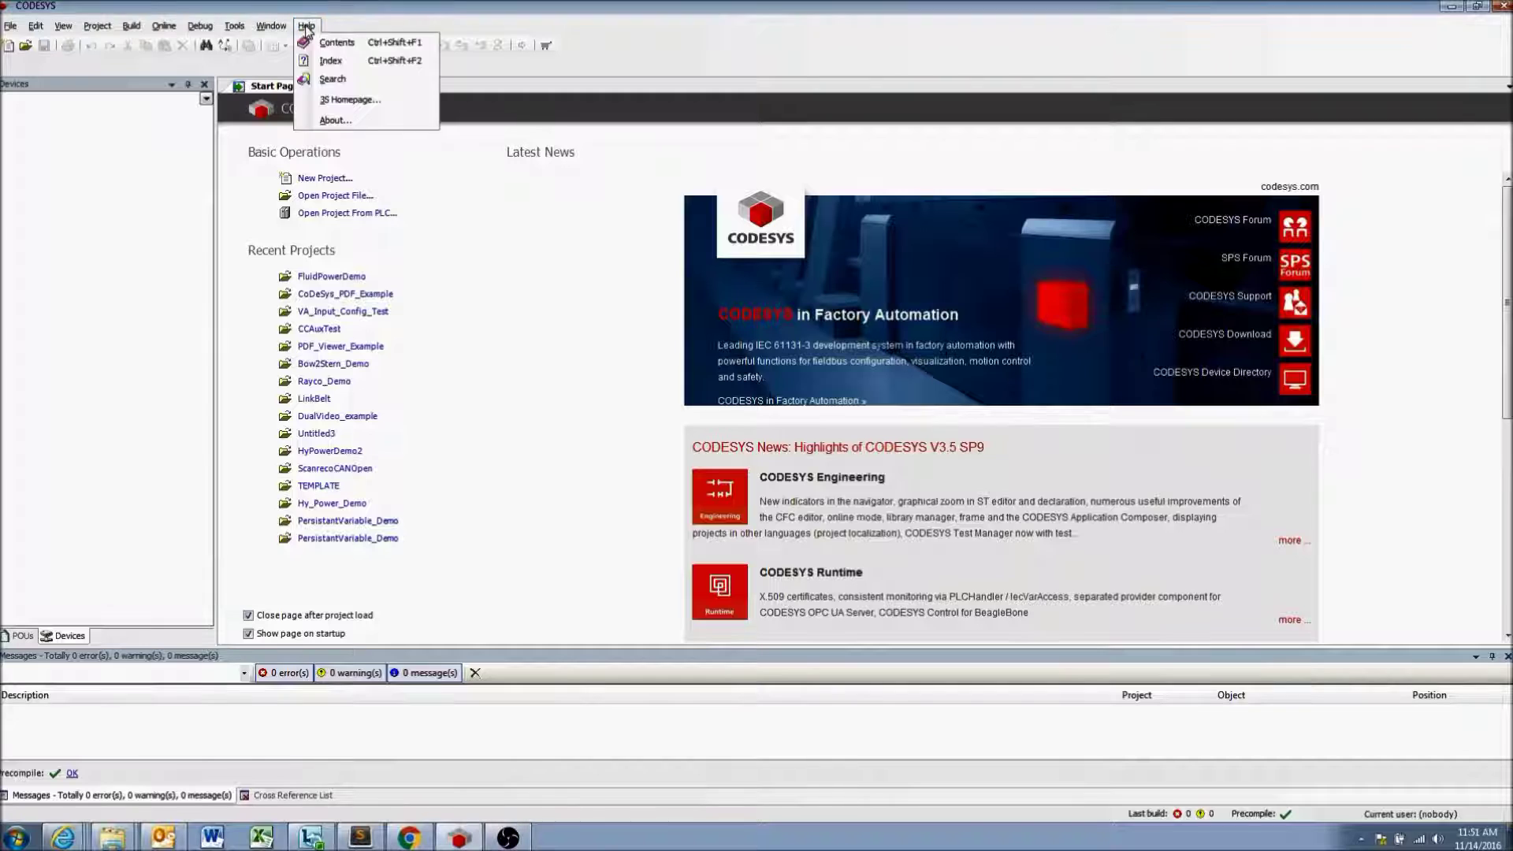
left_click(347, 100)
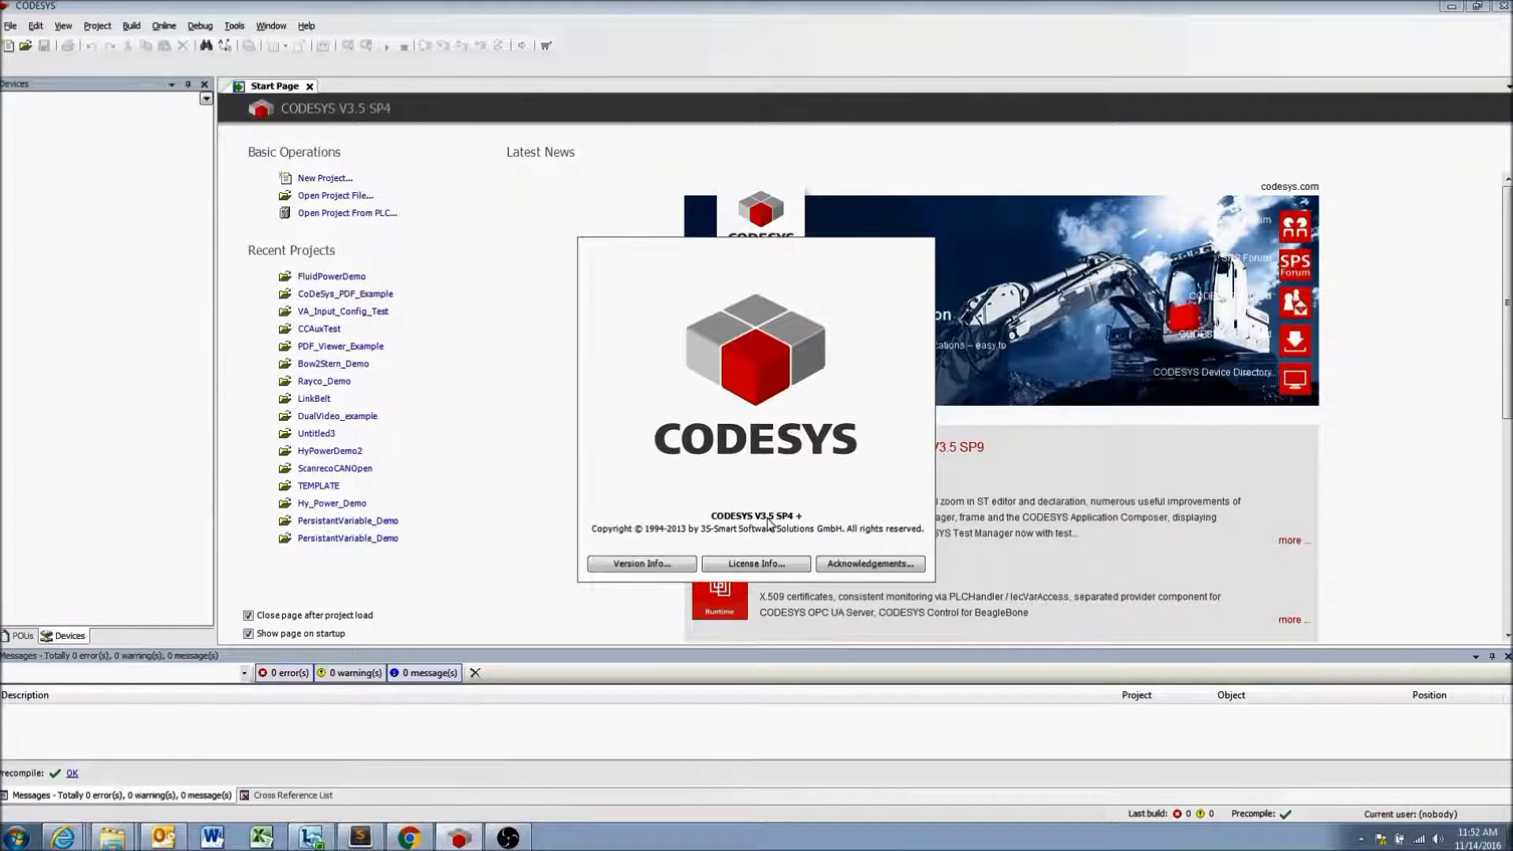
left_click(606, 403)
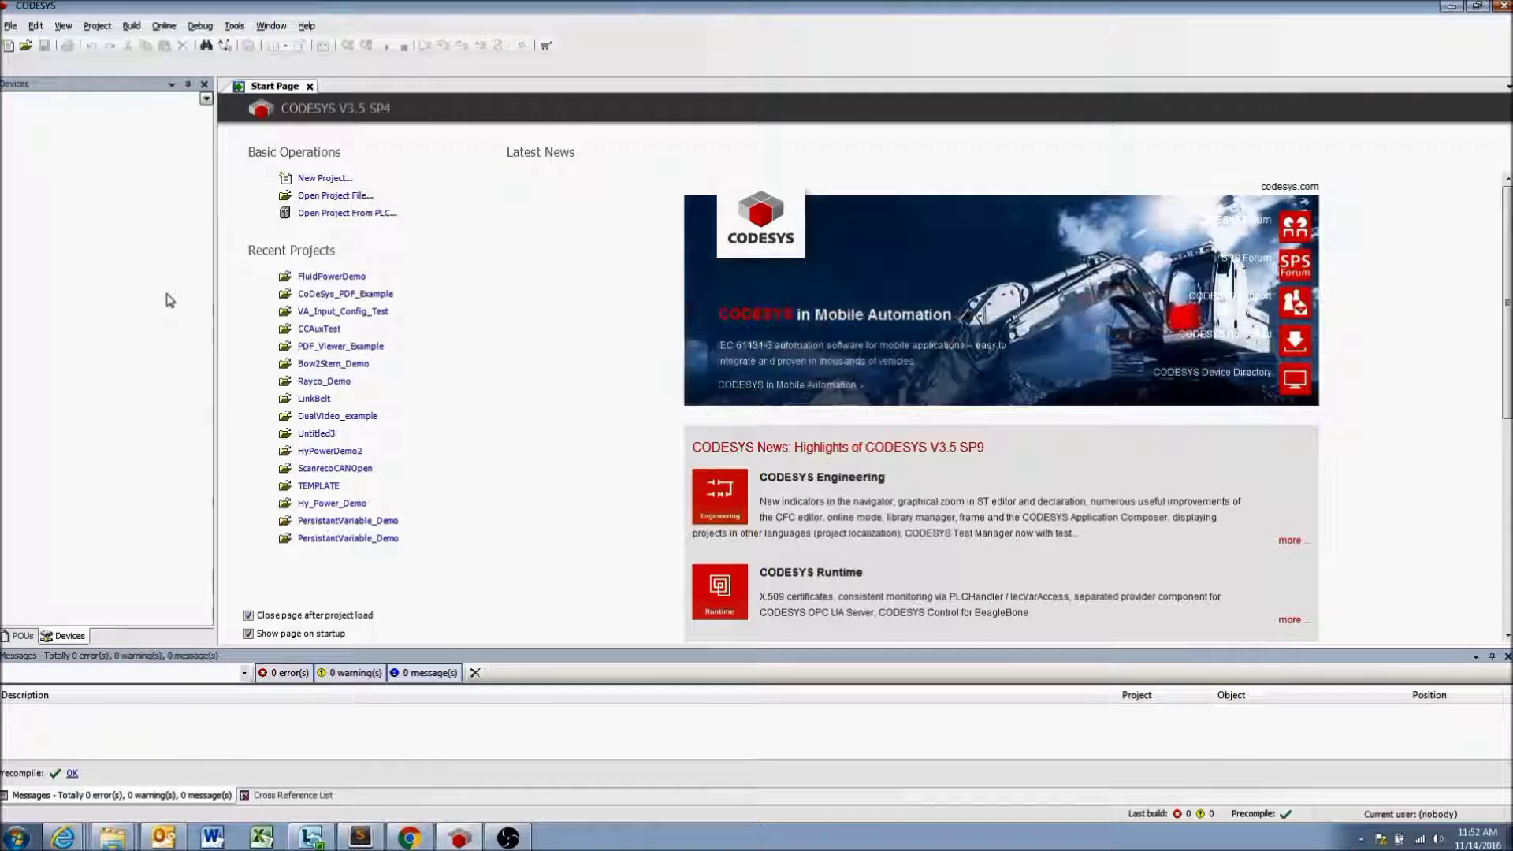
Start a new project based on the Standard project template.
mouse_move(350, 471)
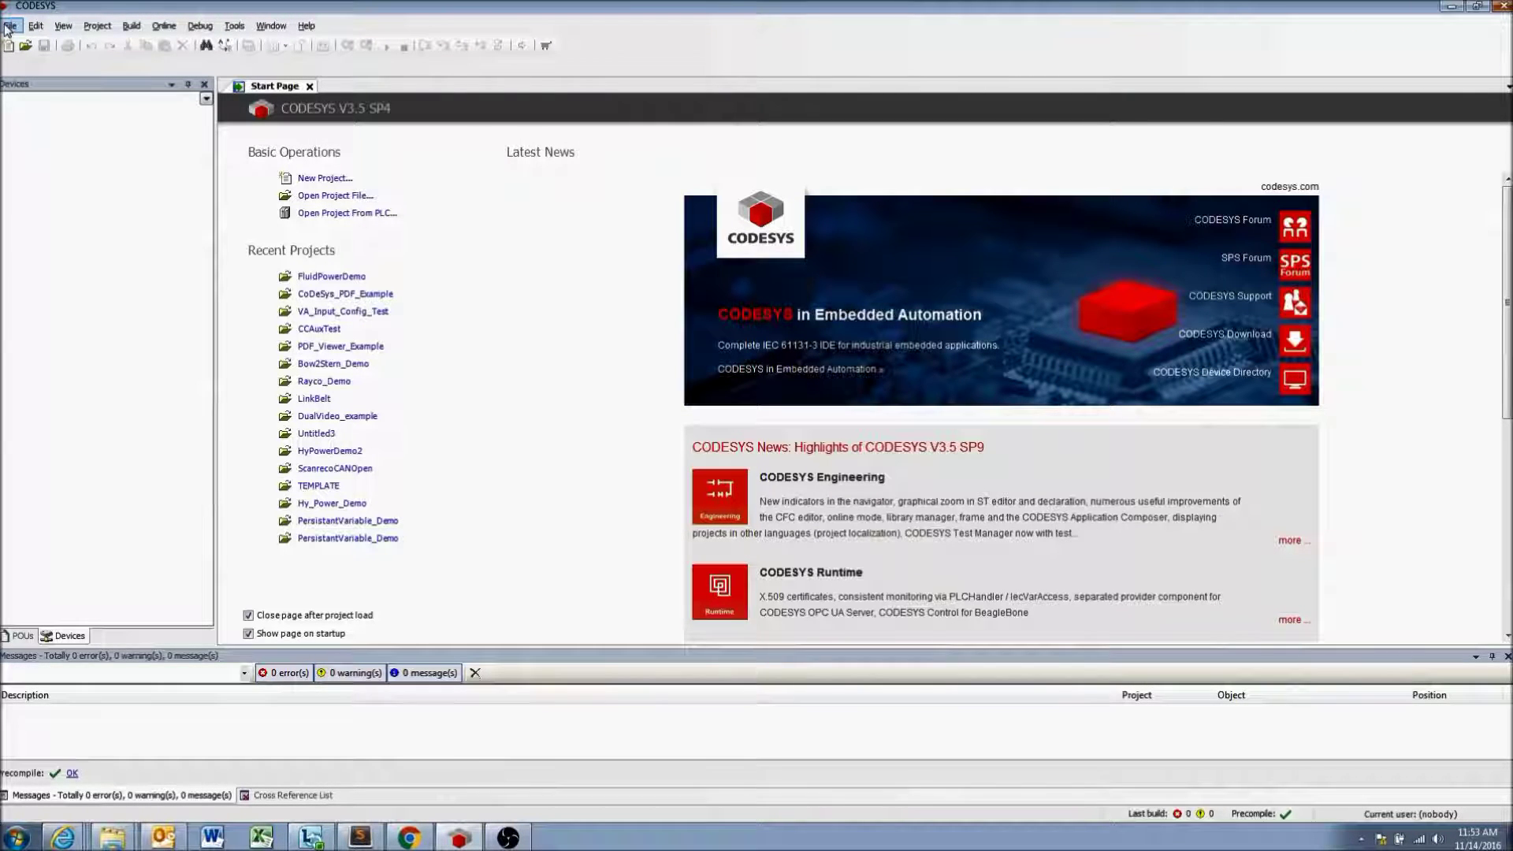
left_click(11, 27)
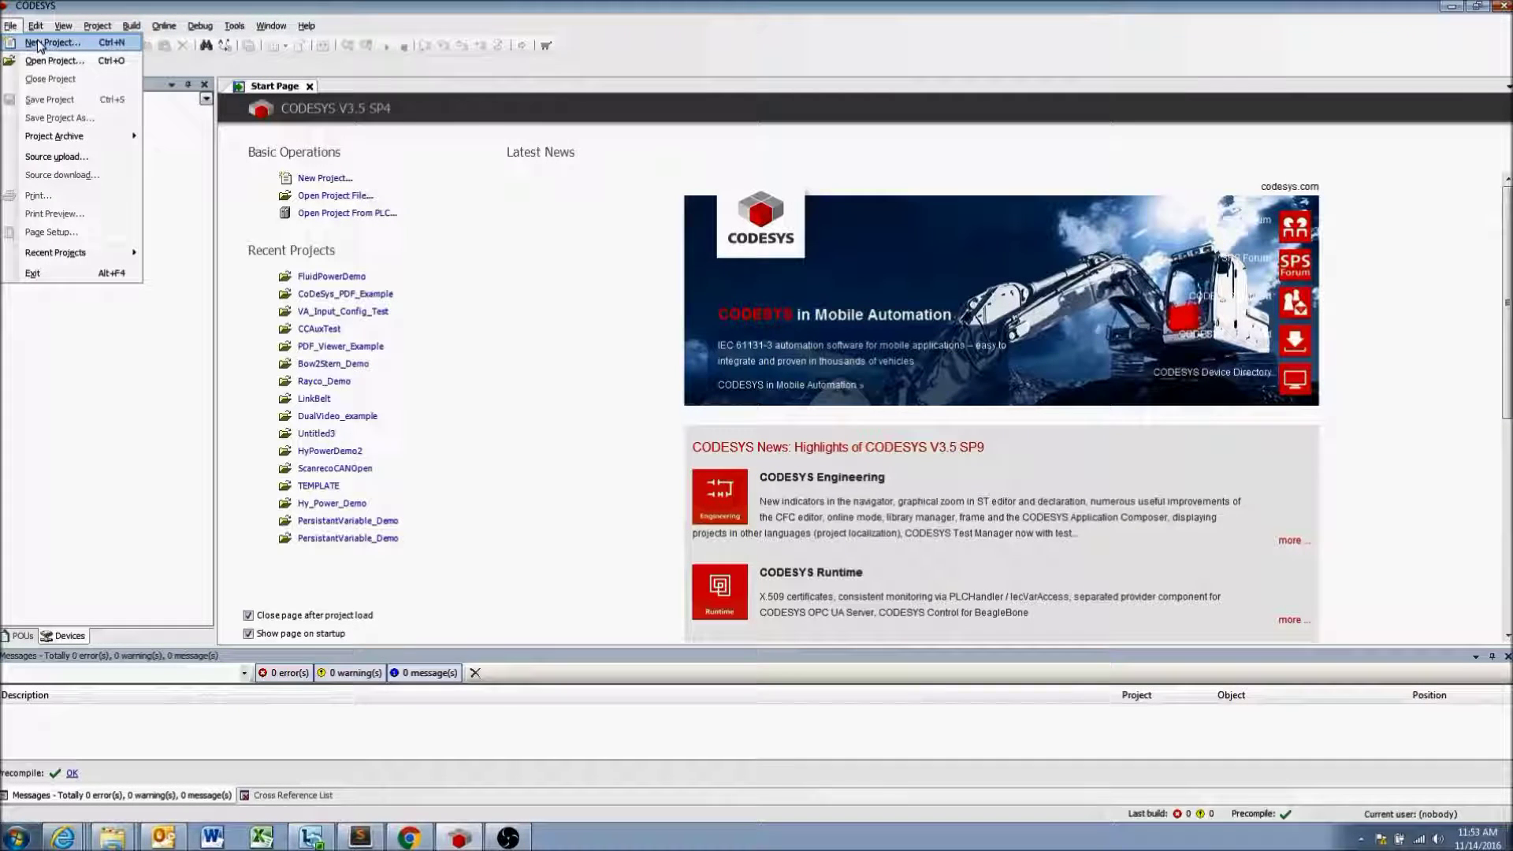
left_click(36, 47)
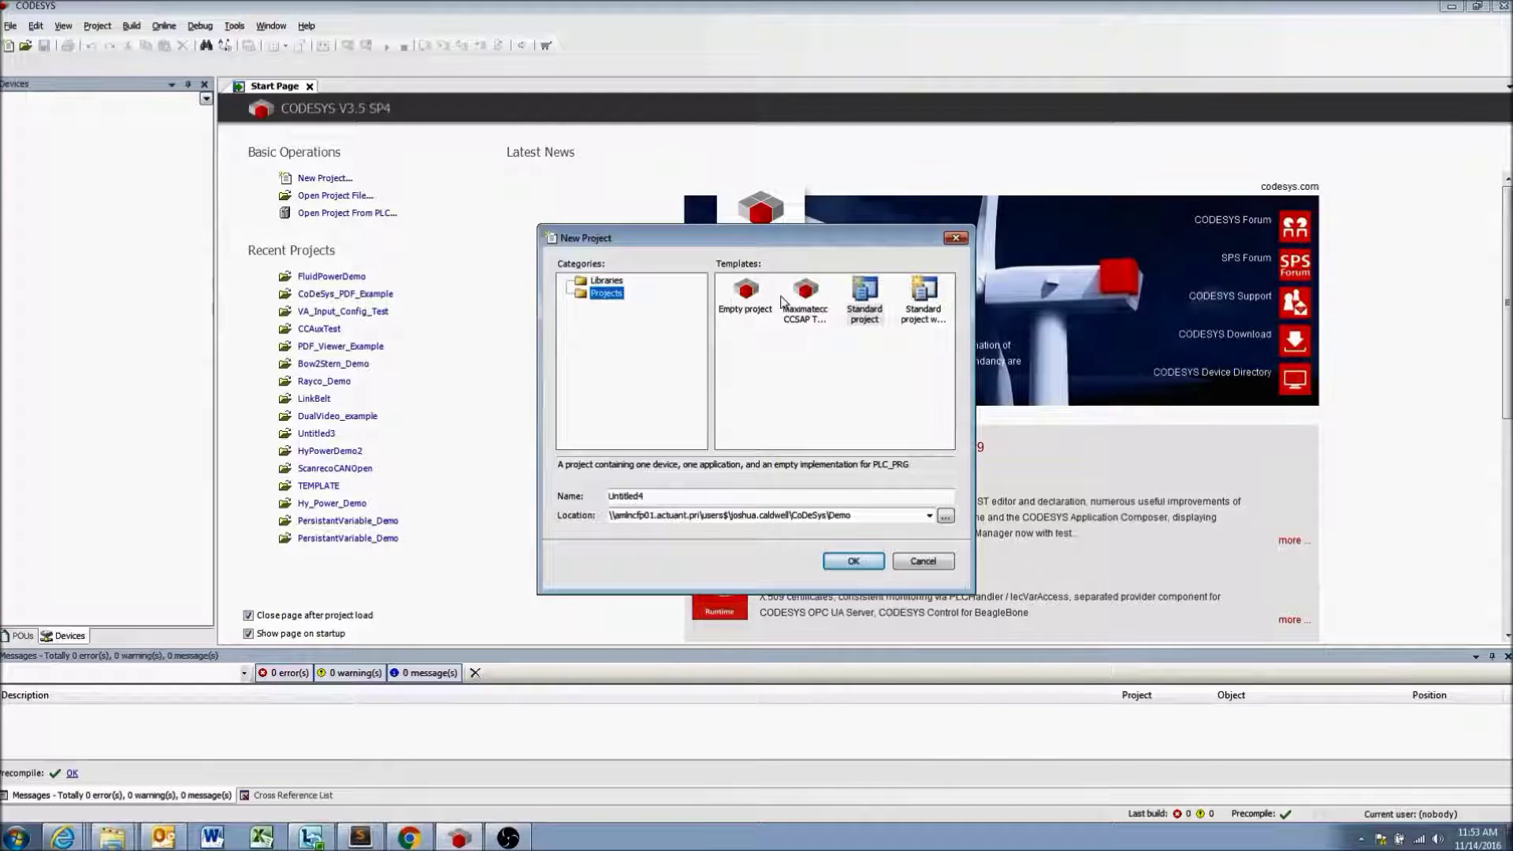
left_click(804, 298)
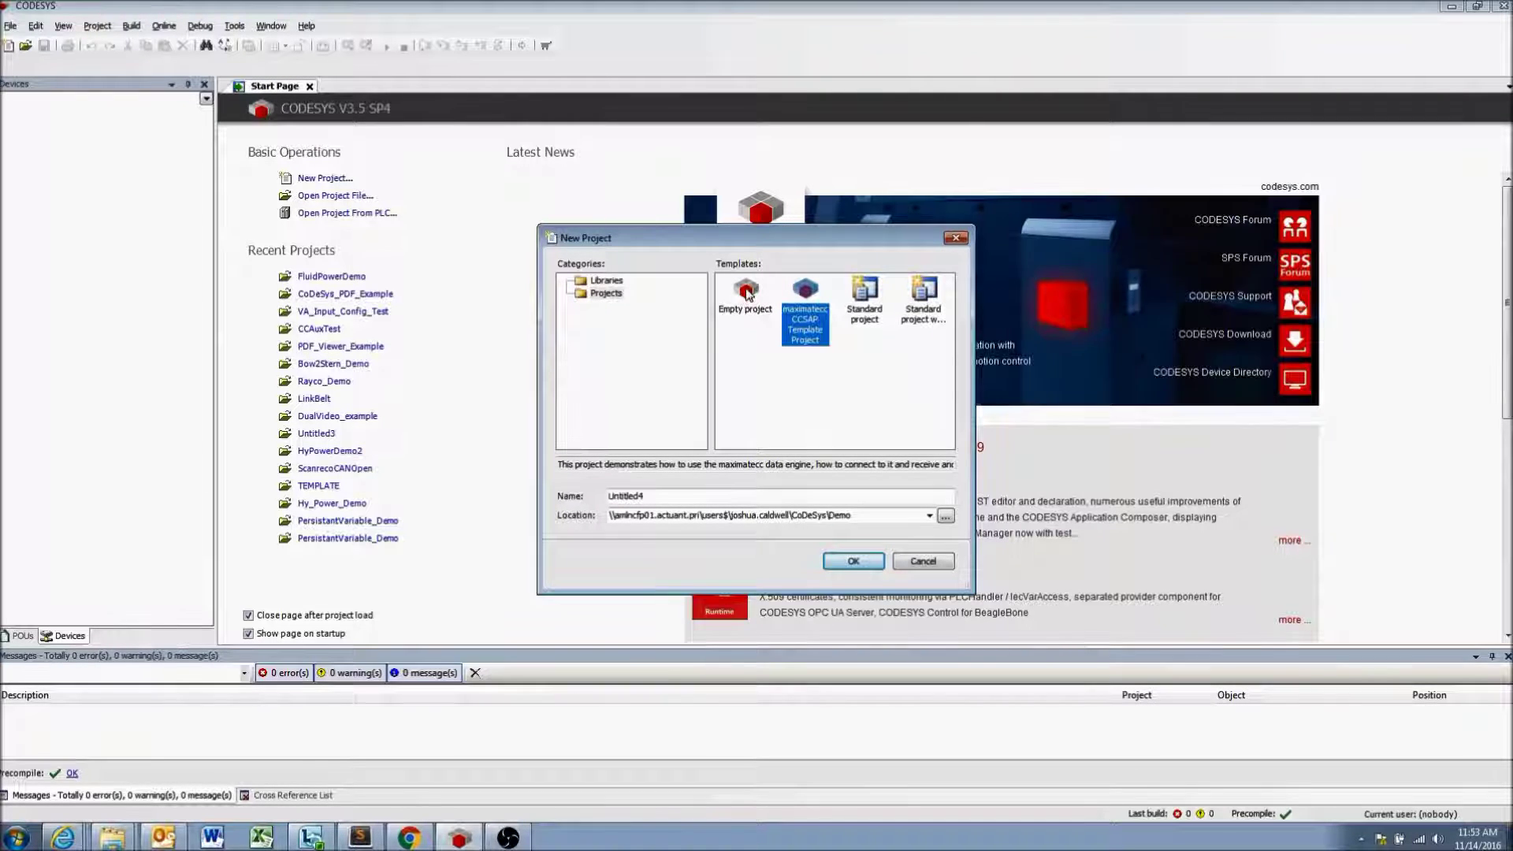
left_click(866, 298)
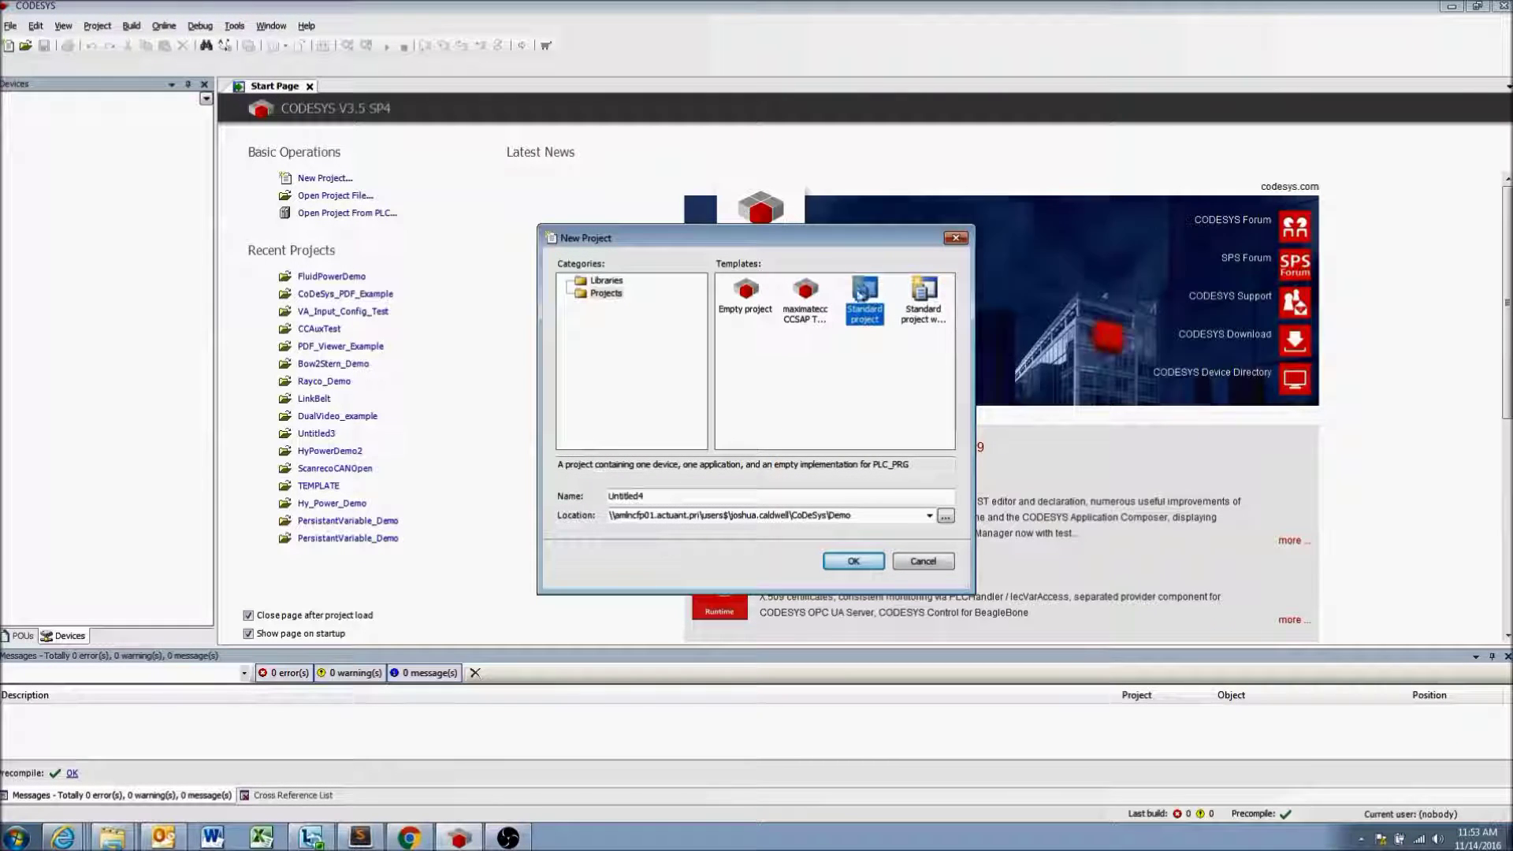
Name the new project Training_Proj1, keep the CoDeSys\Demo folder as its location, and create it.
left_click(653, 495)
double_click(653, 495)
key("BackSpace")
type("Train")
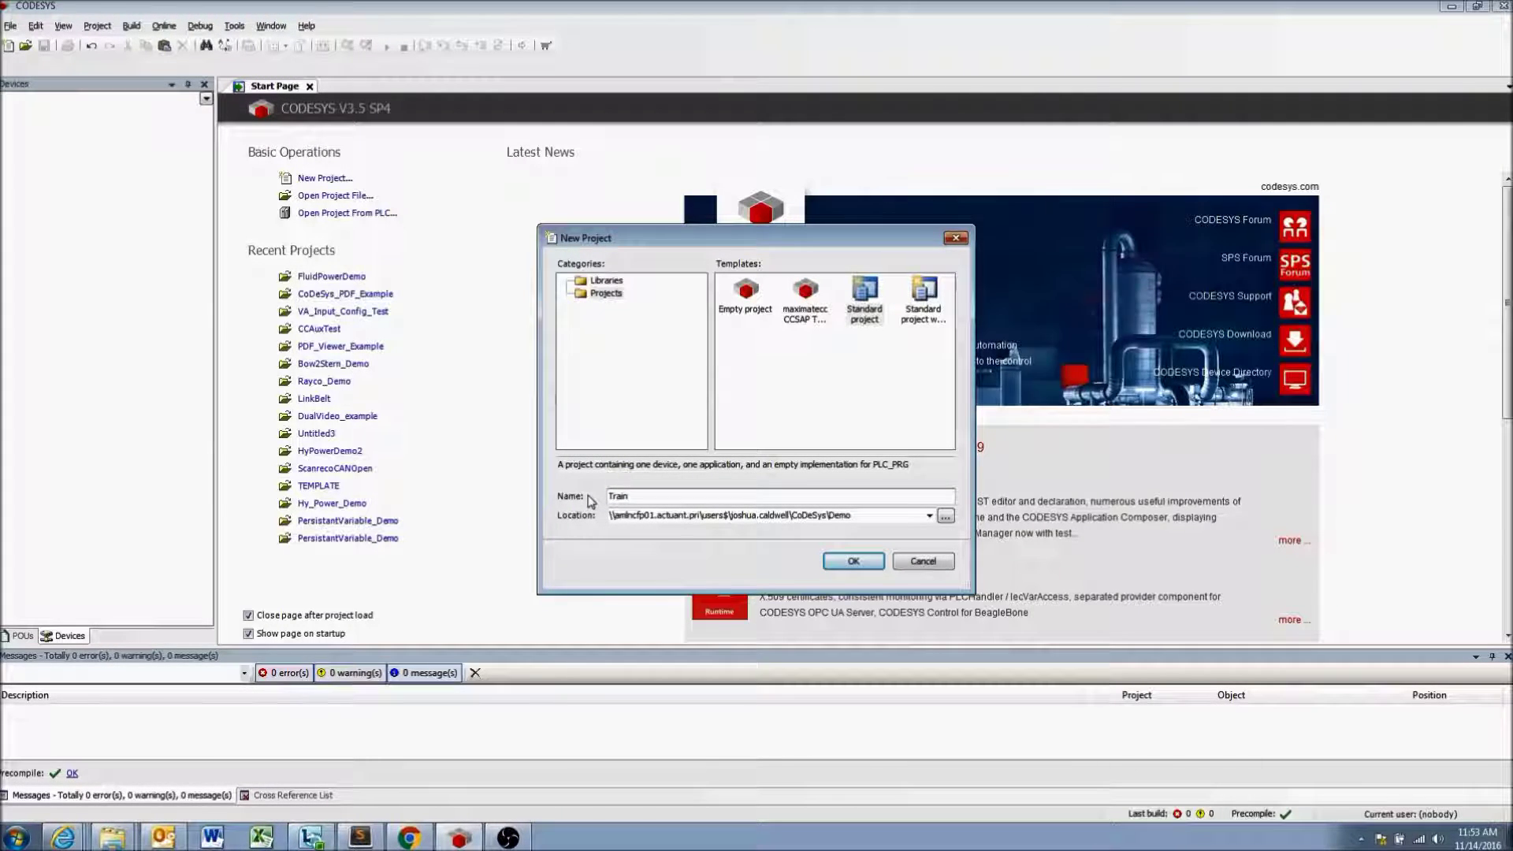
type("ing_Proj1")
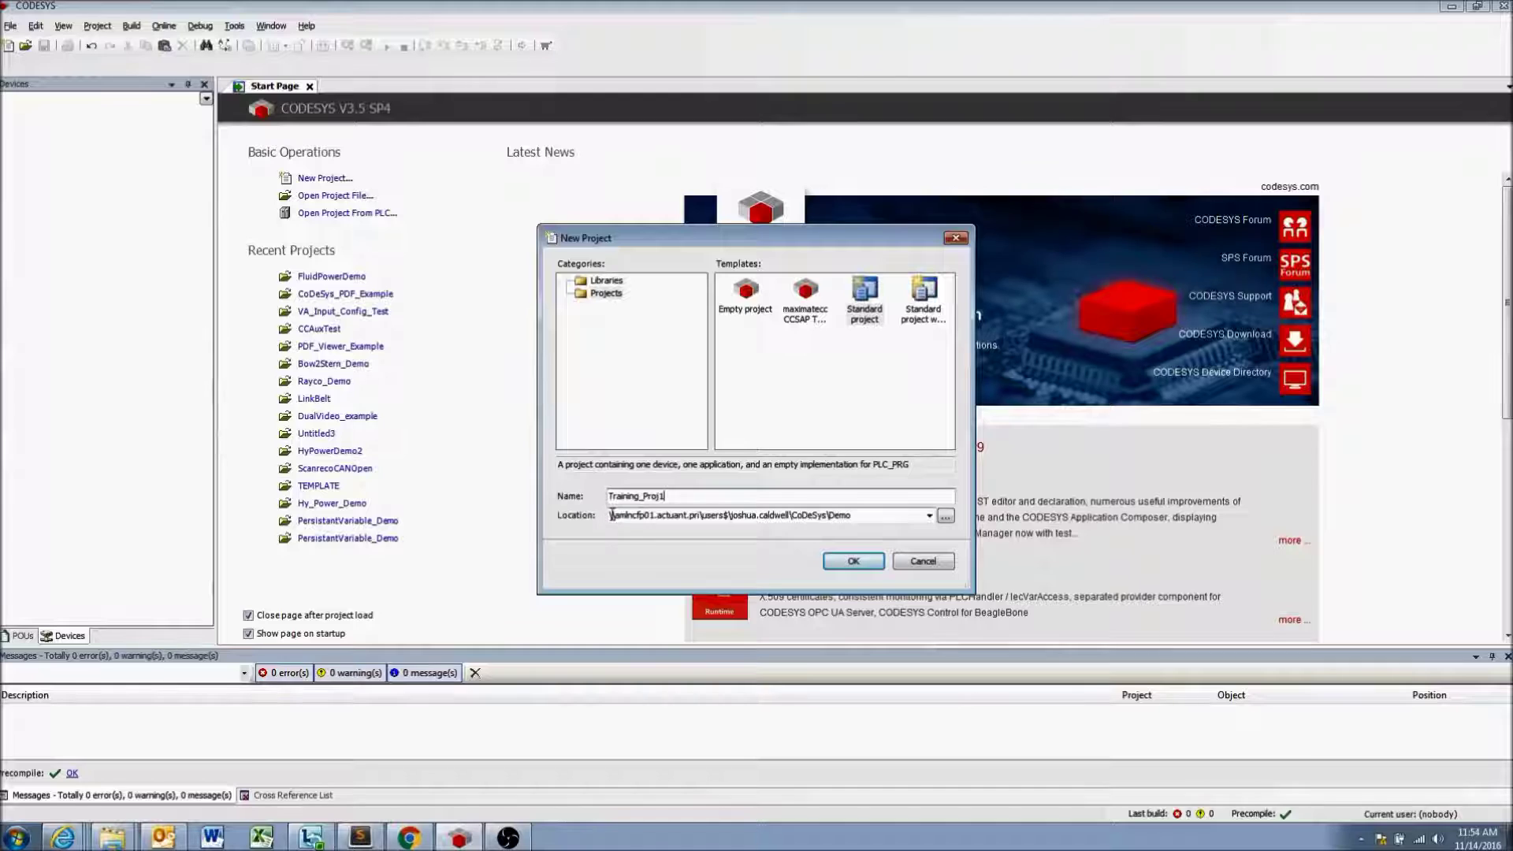
left_click_drag(612, 516, 870, 518)
left_click(869, 518)
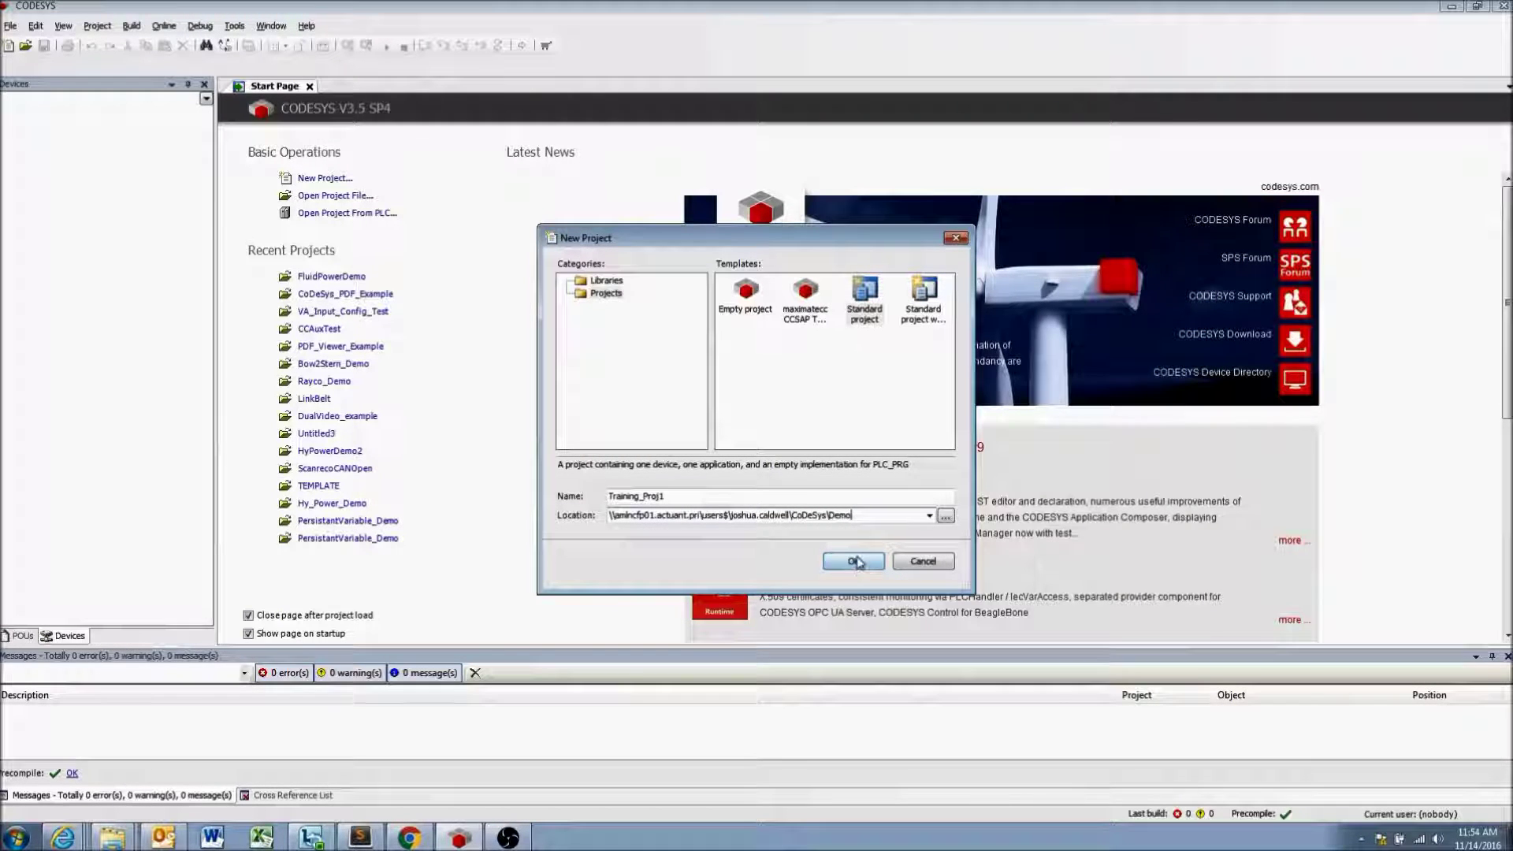
left_click(856, 561)
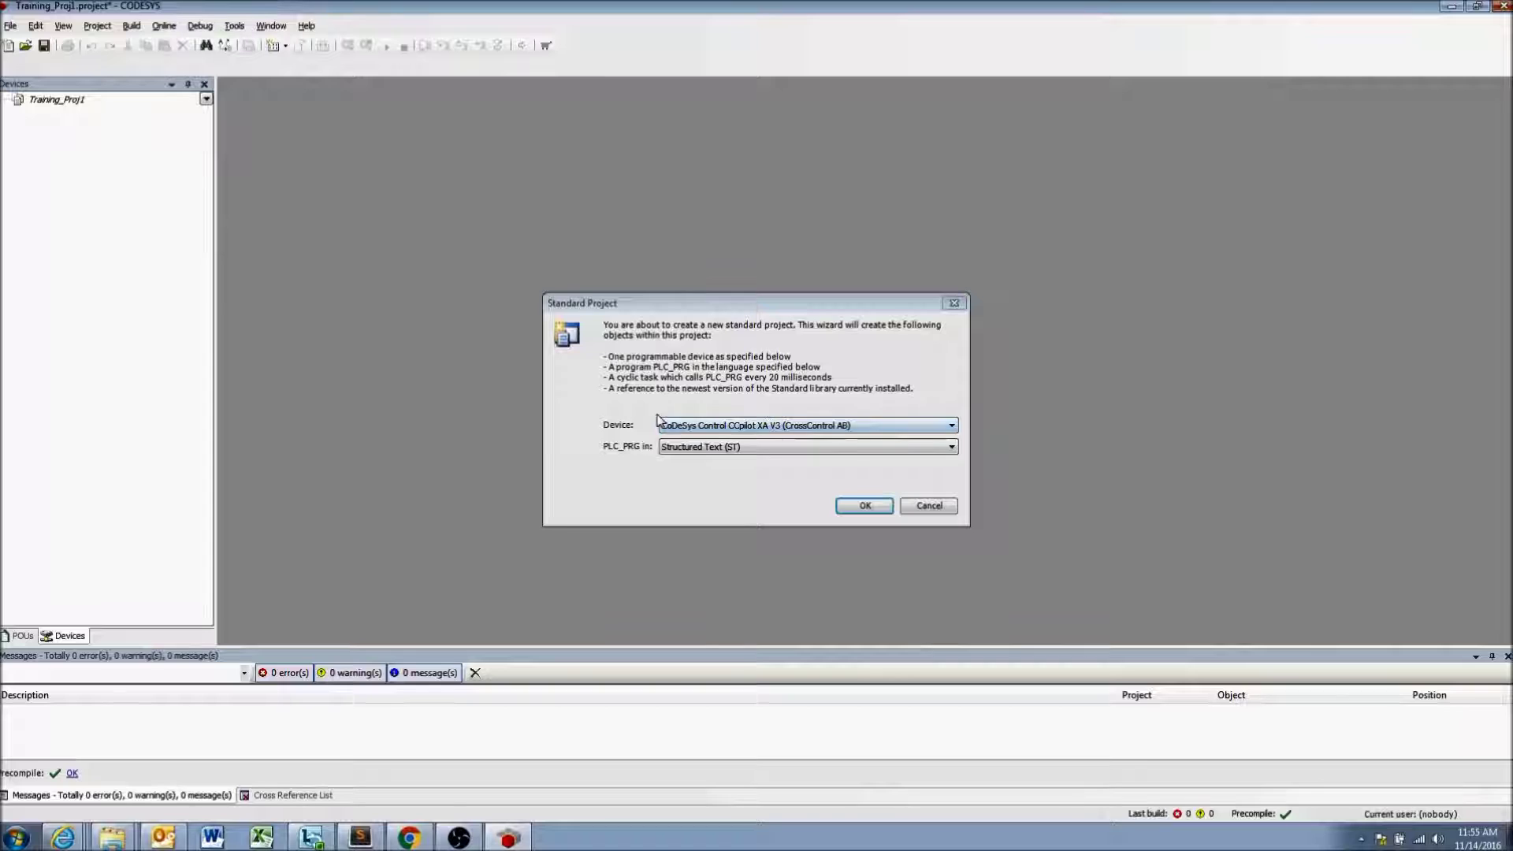
Set the project's device to CoDeSys Control CCpilot XA V3 (CrossControl AB) with PLC_PRG in Structured Text (ST), and confirm.
left_click(887, 432)
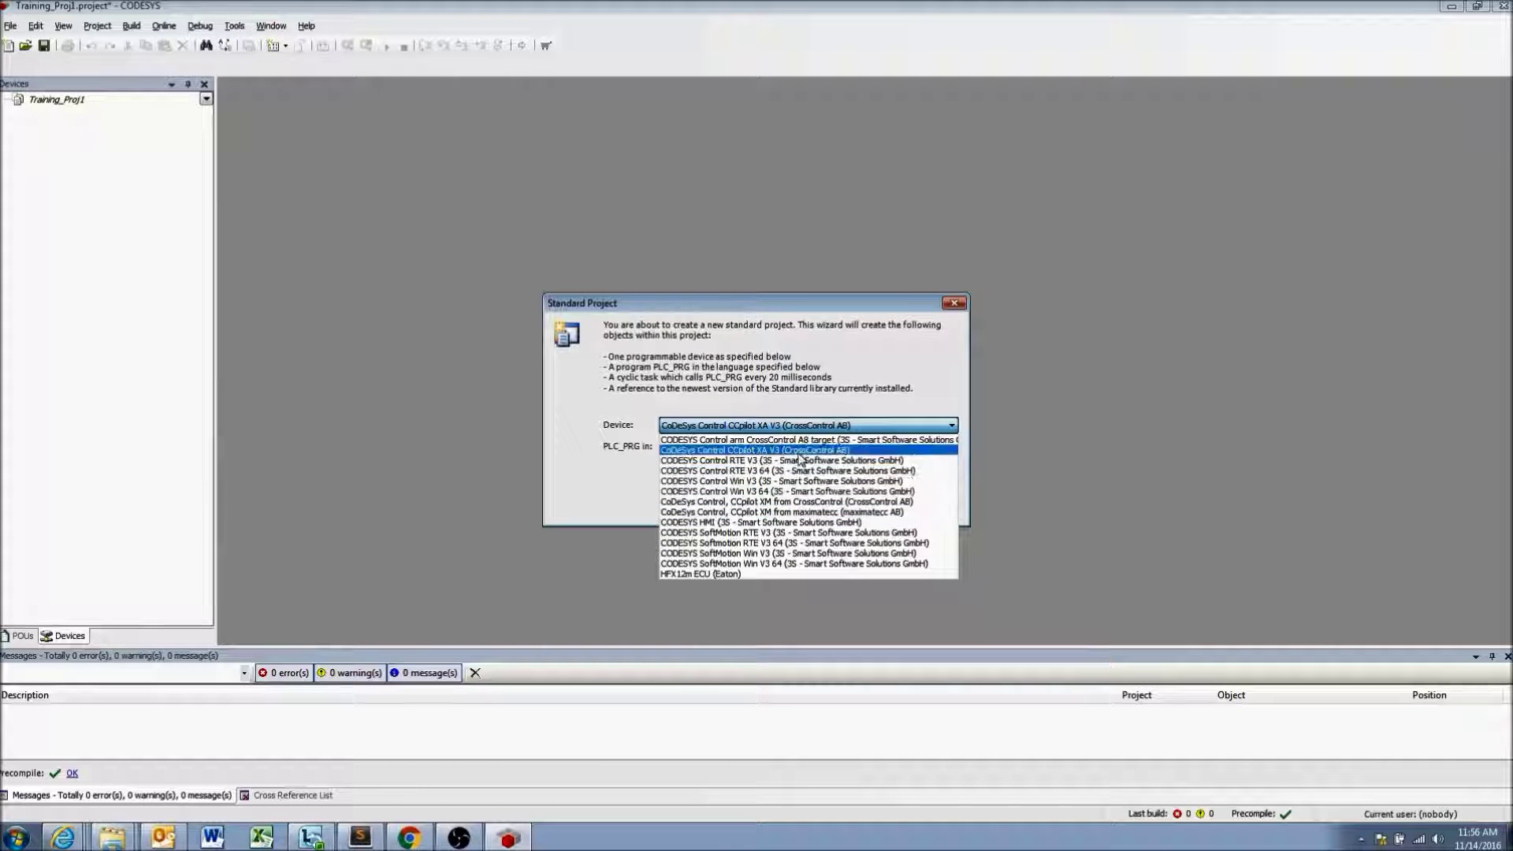
left_click(758, 452)
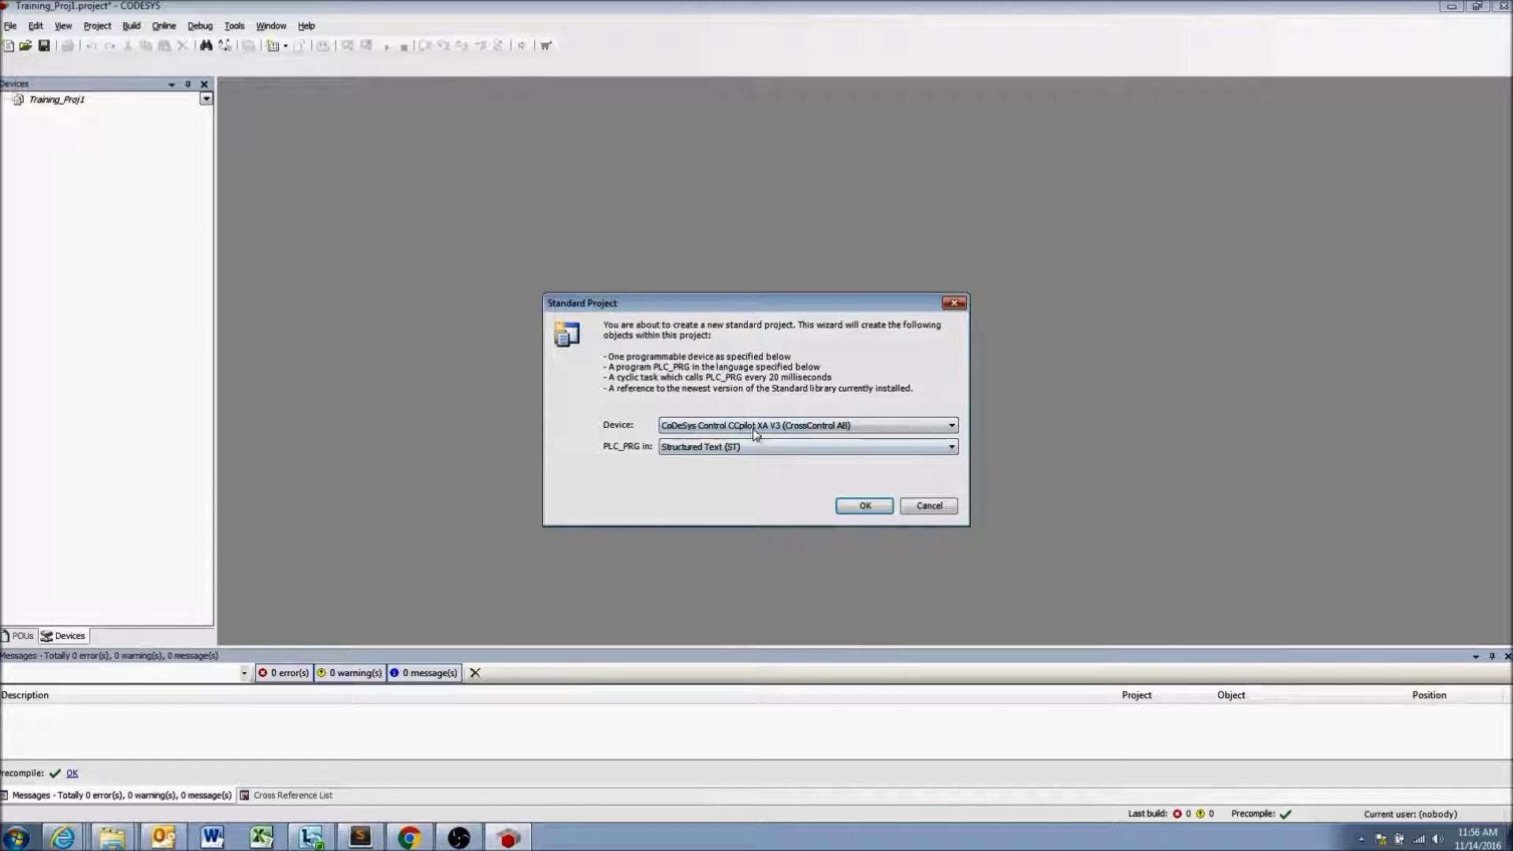
left_click(835, 448)
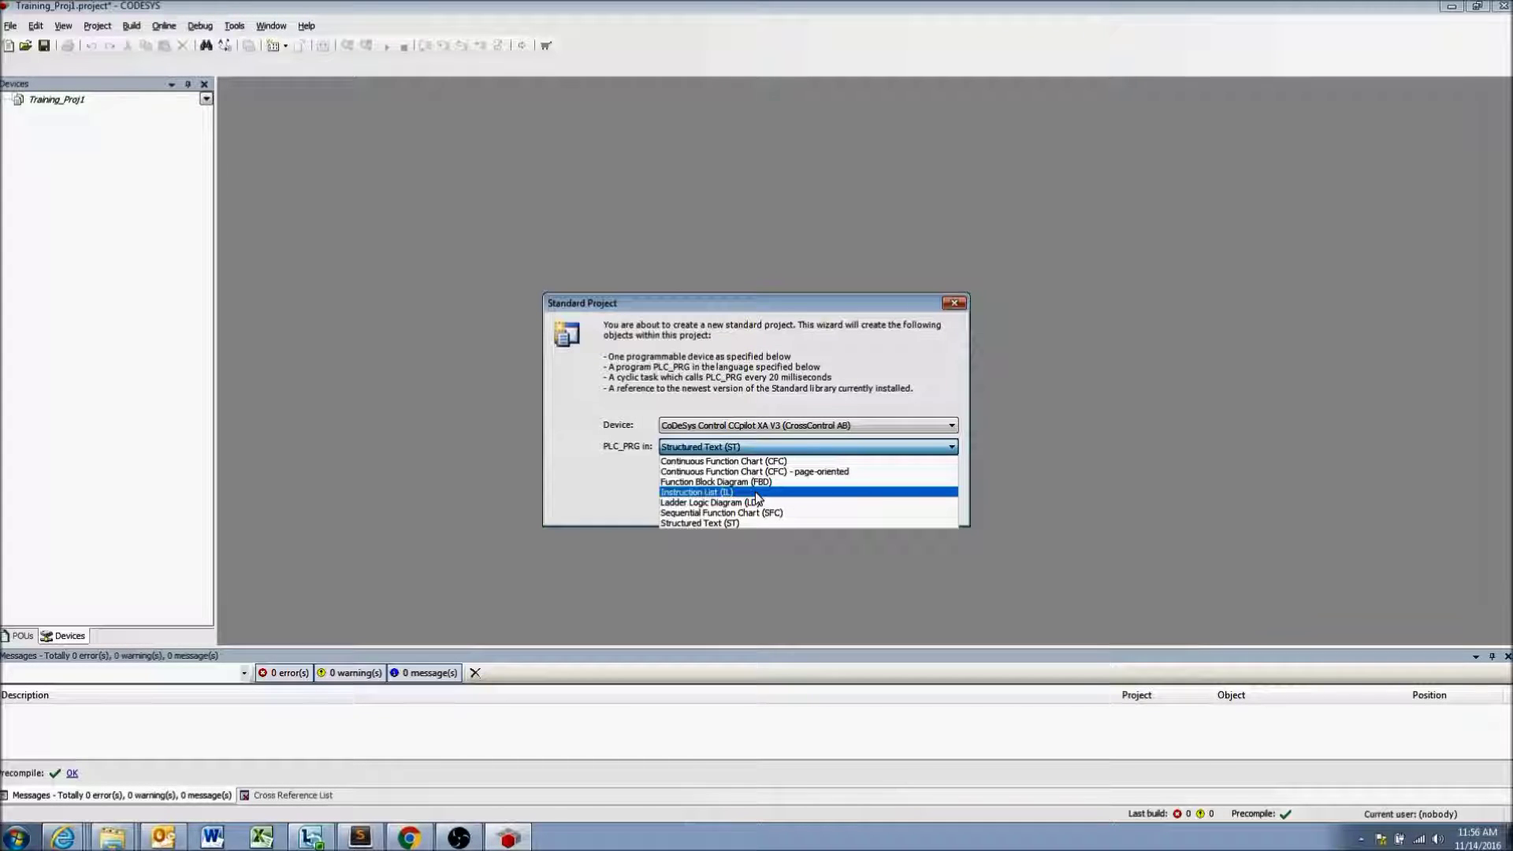
left_click(721, 522)
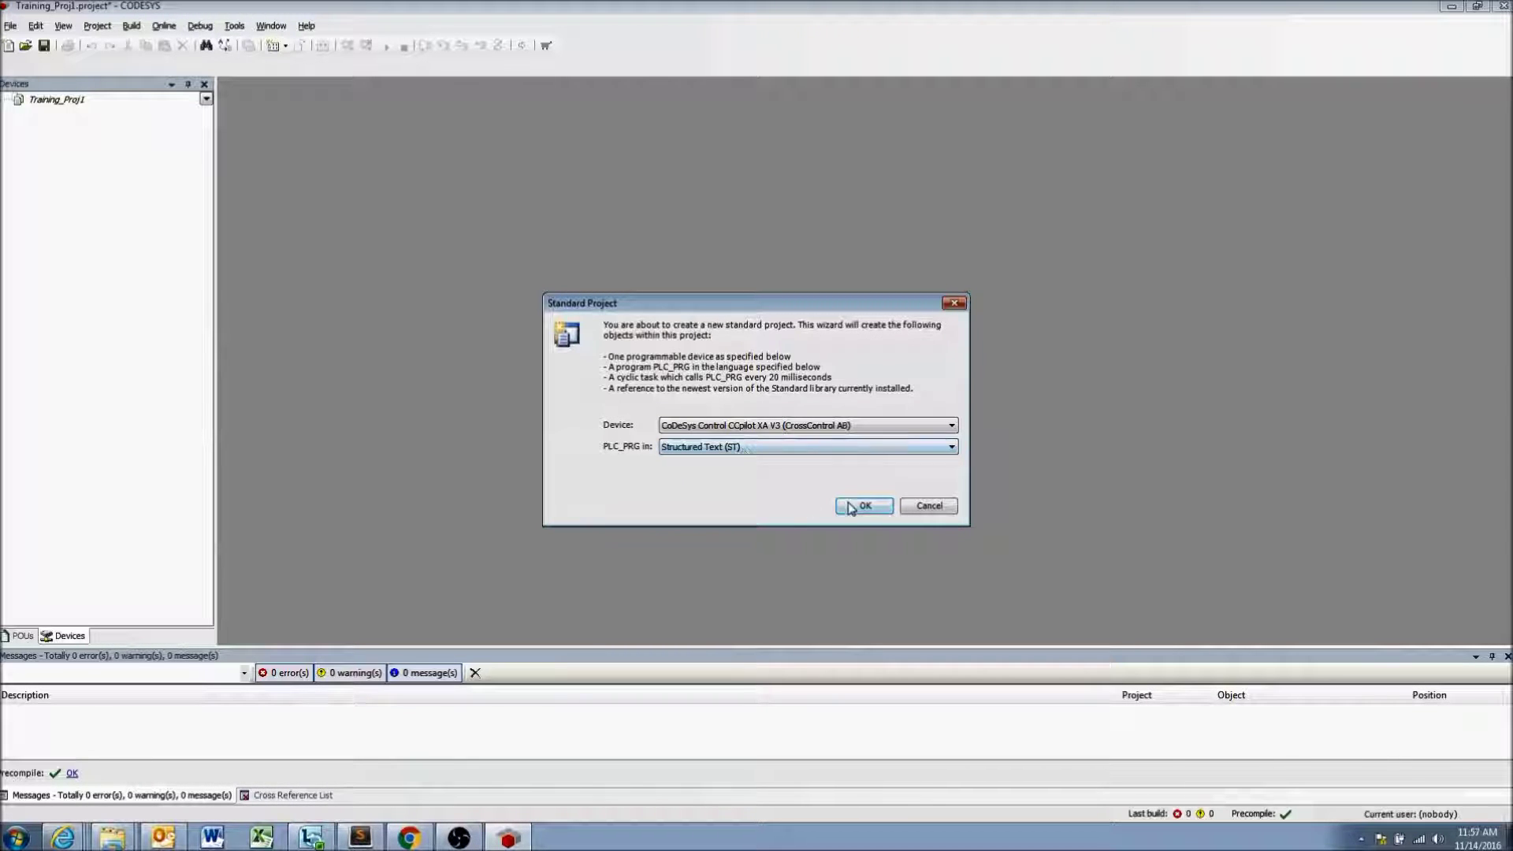
left_click(854, 506)
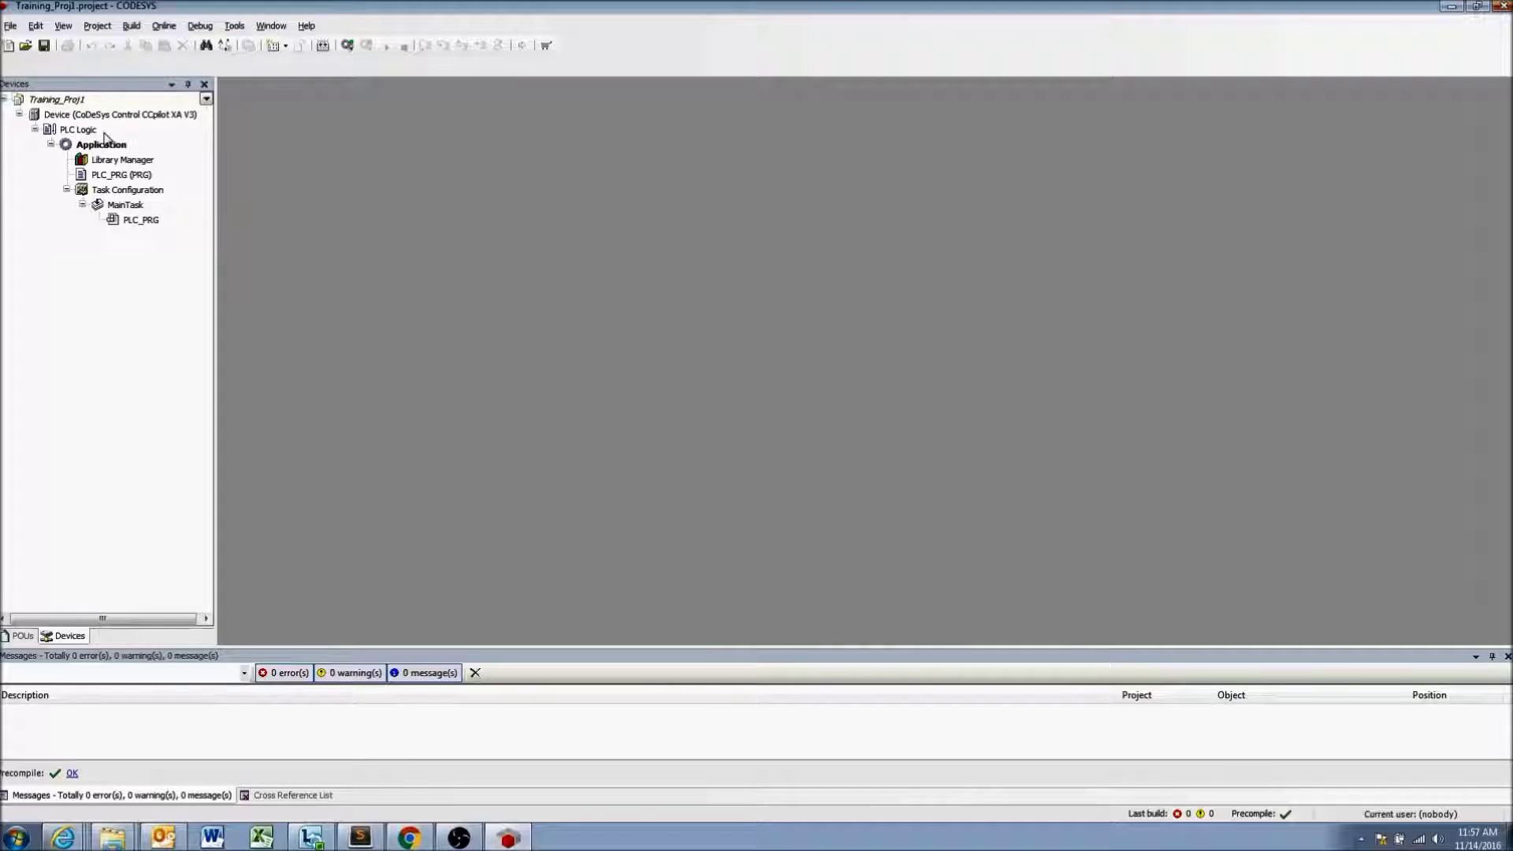
left_click(68, 118)
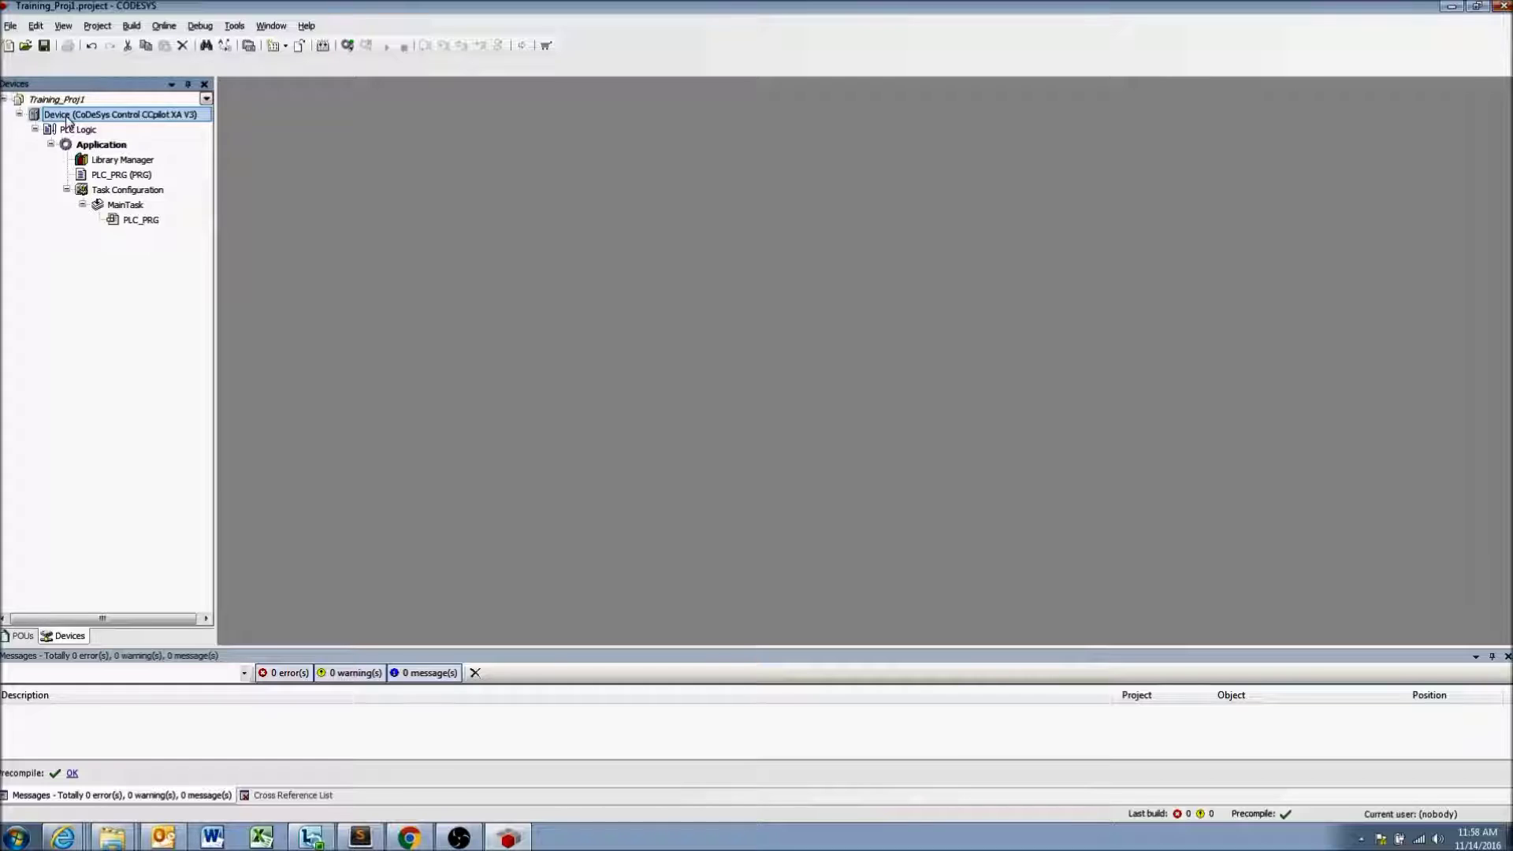
right_click(67, 117)
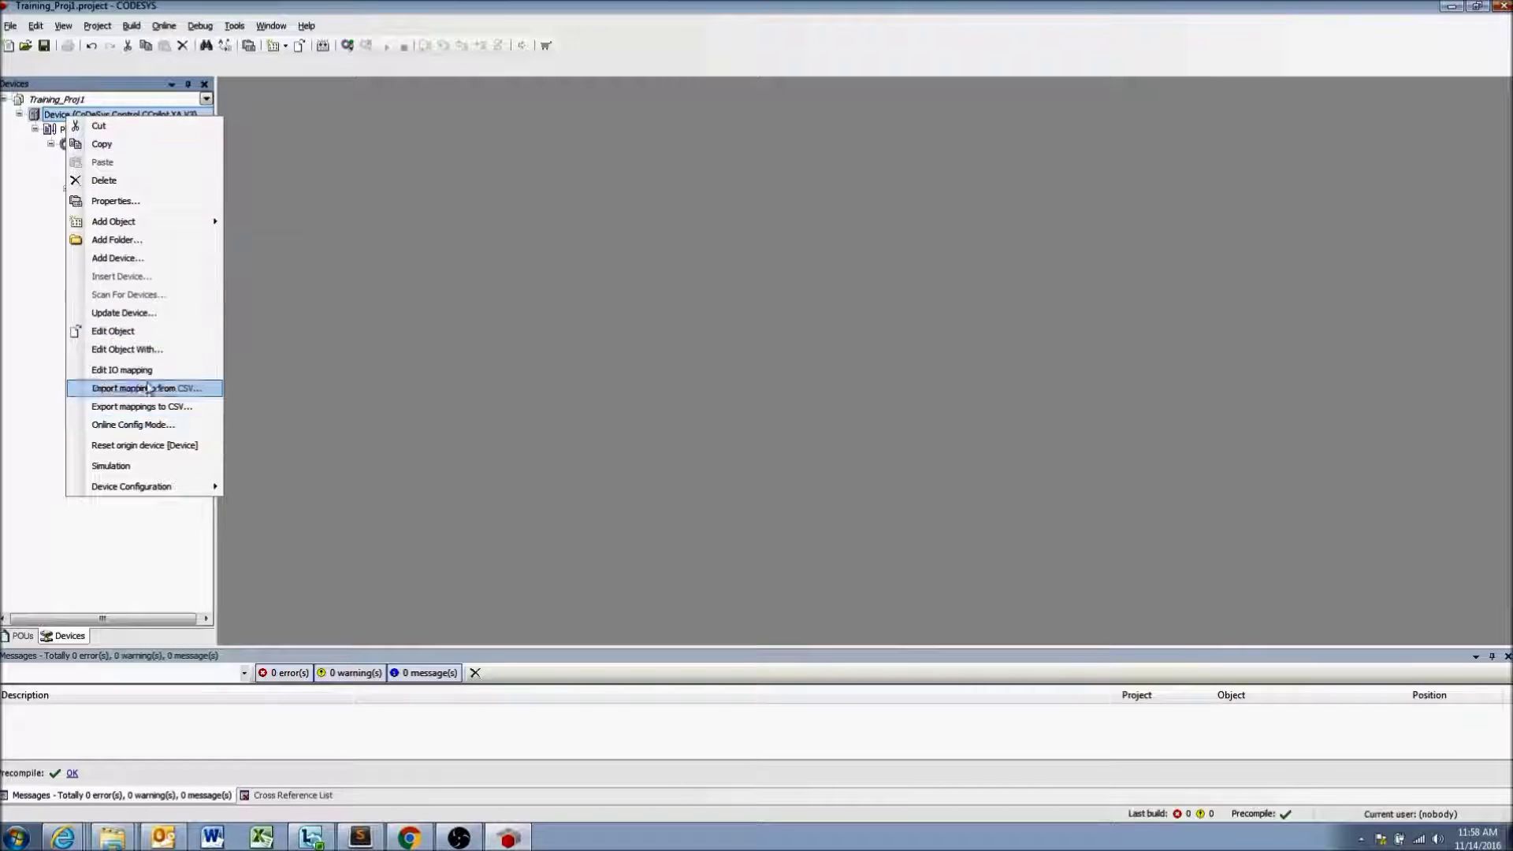
mouse_move(150, 230)
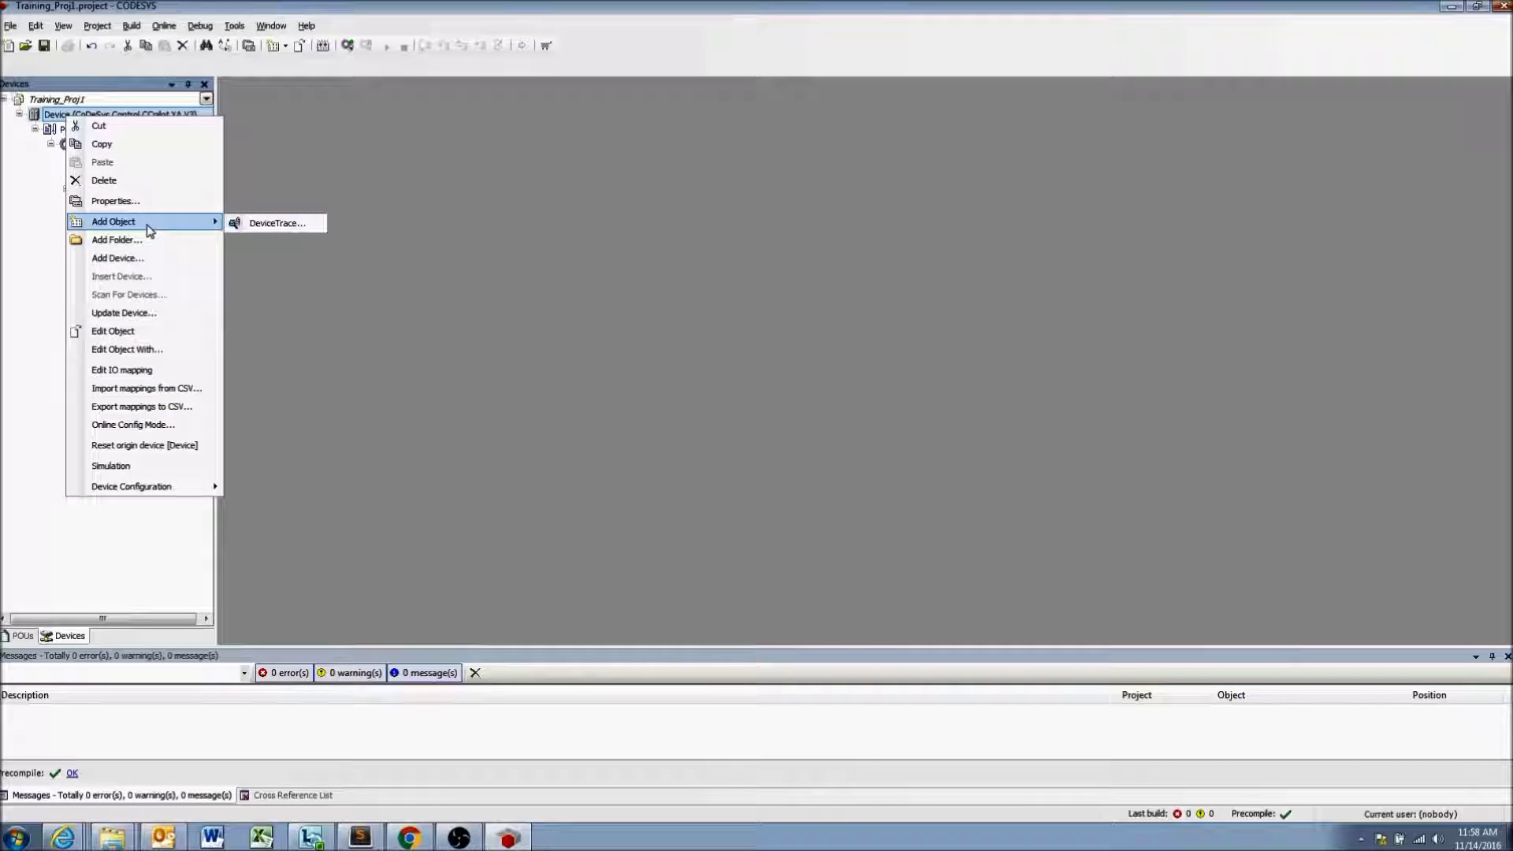
left_click(50, 115)
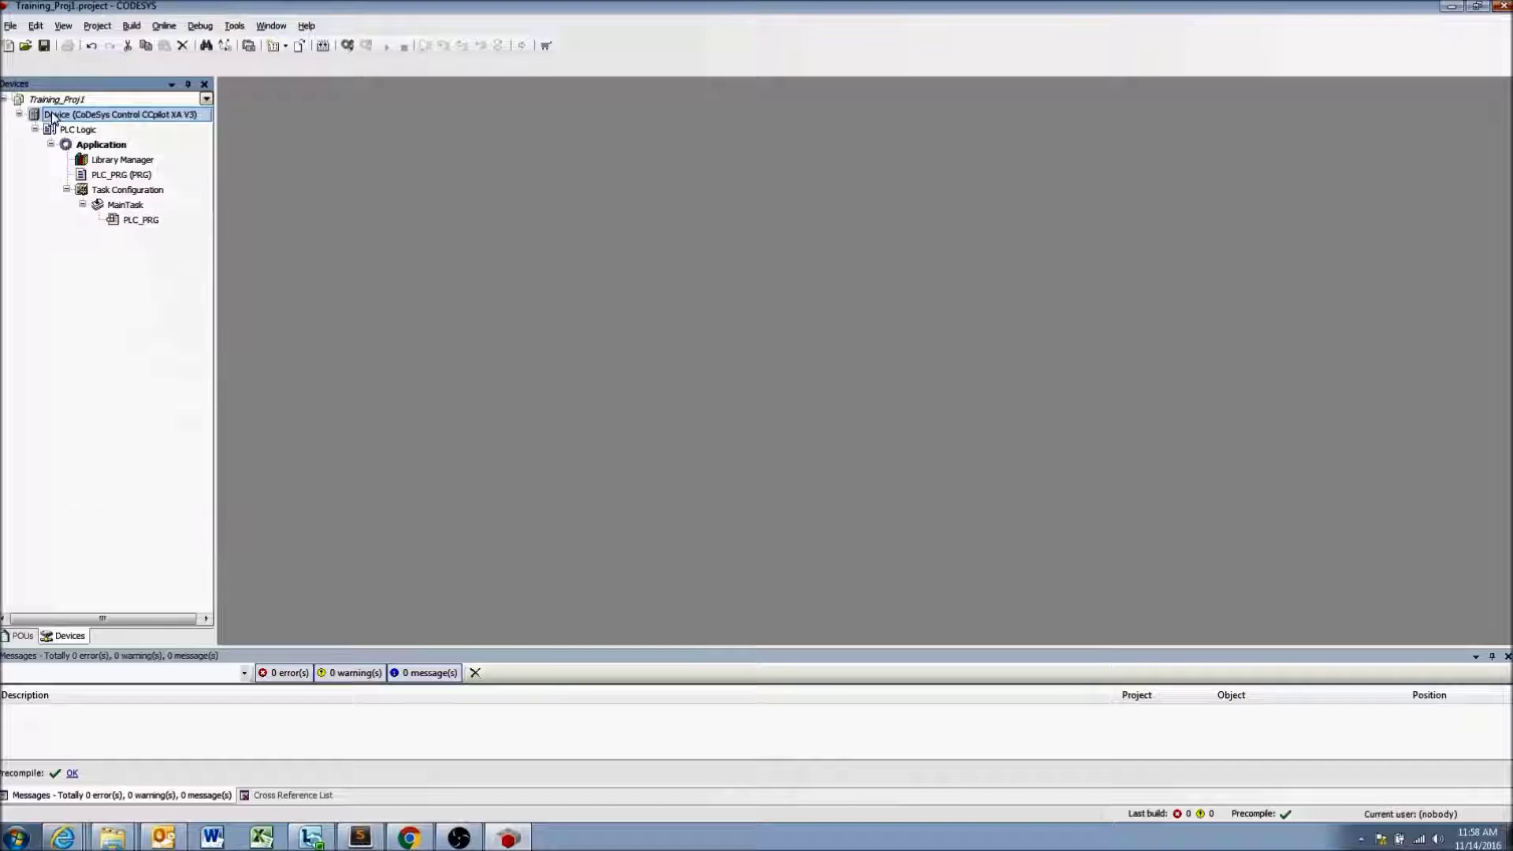
Open the device's settings and examine its version number in the general device information.
double_click(49, 114)
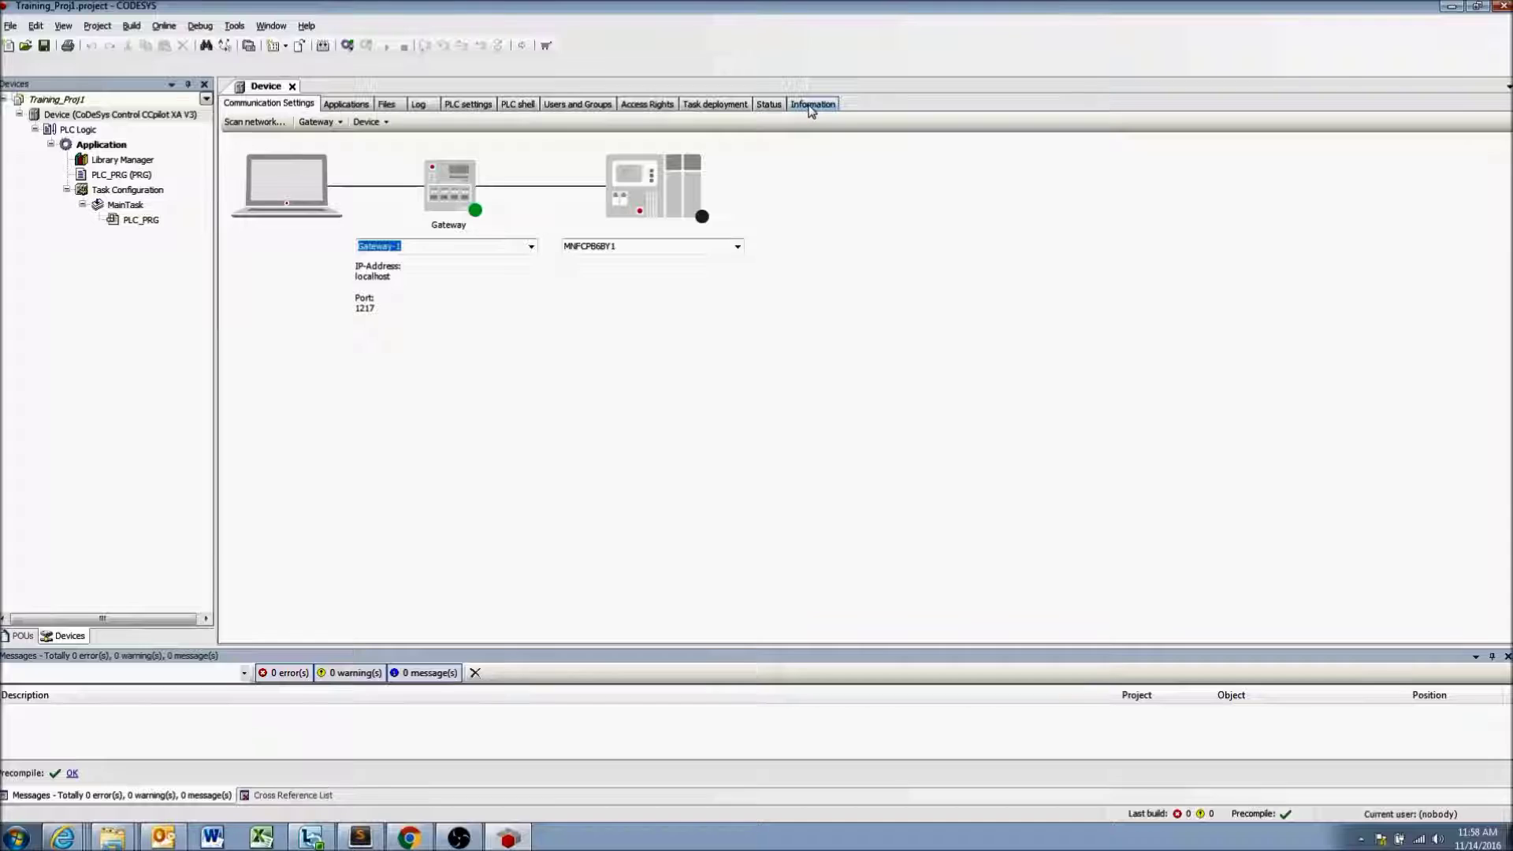
left_click(812, 107)
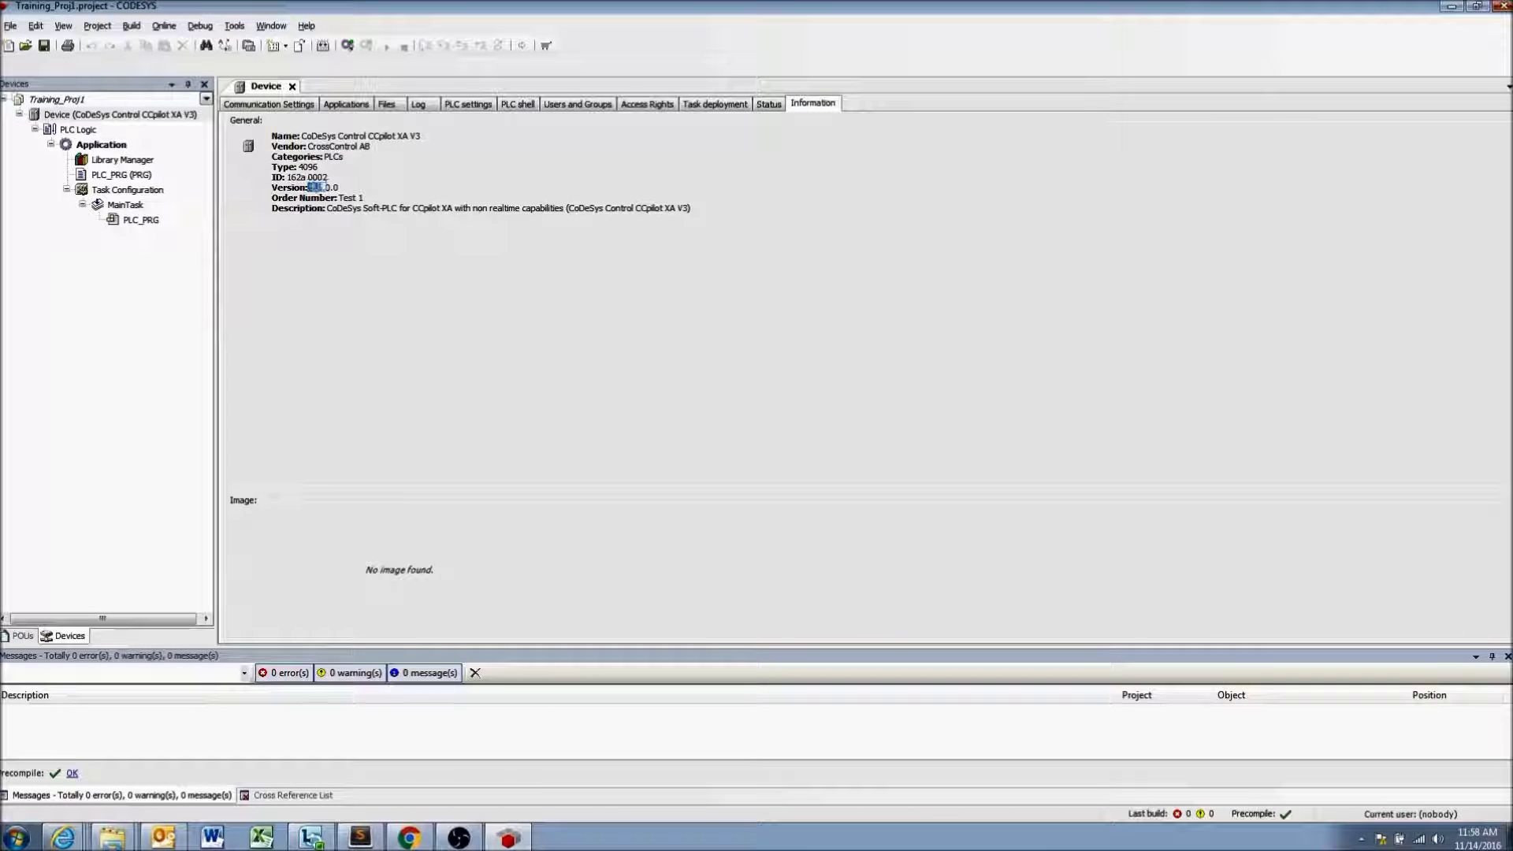
triple_click(304, 187)
left_click_drag(305, 187, 312, 188)
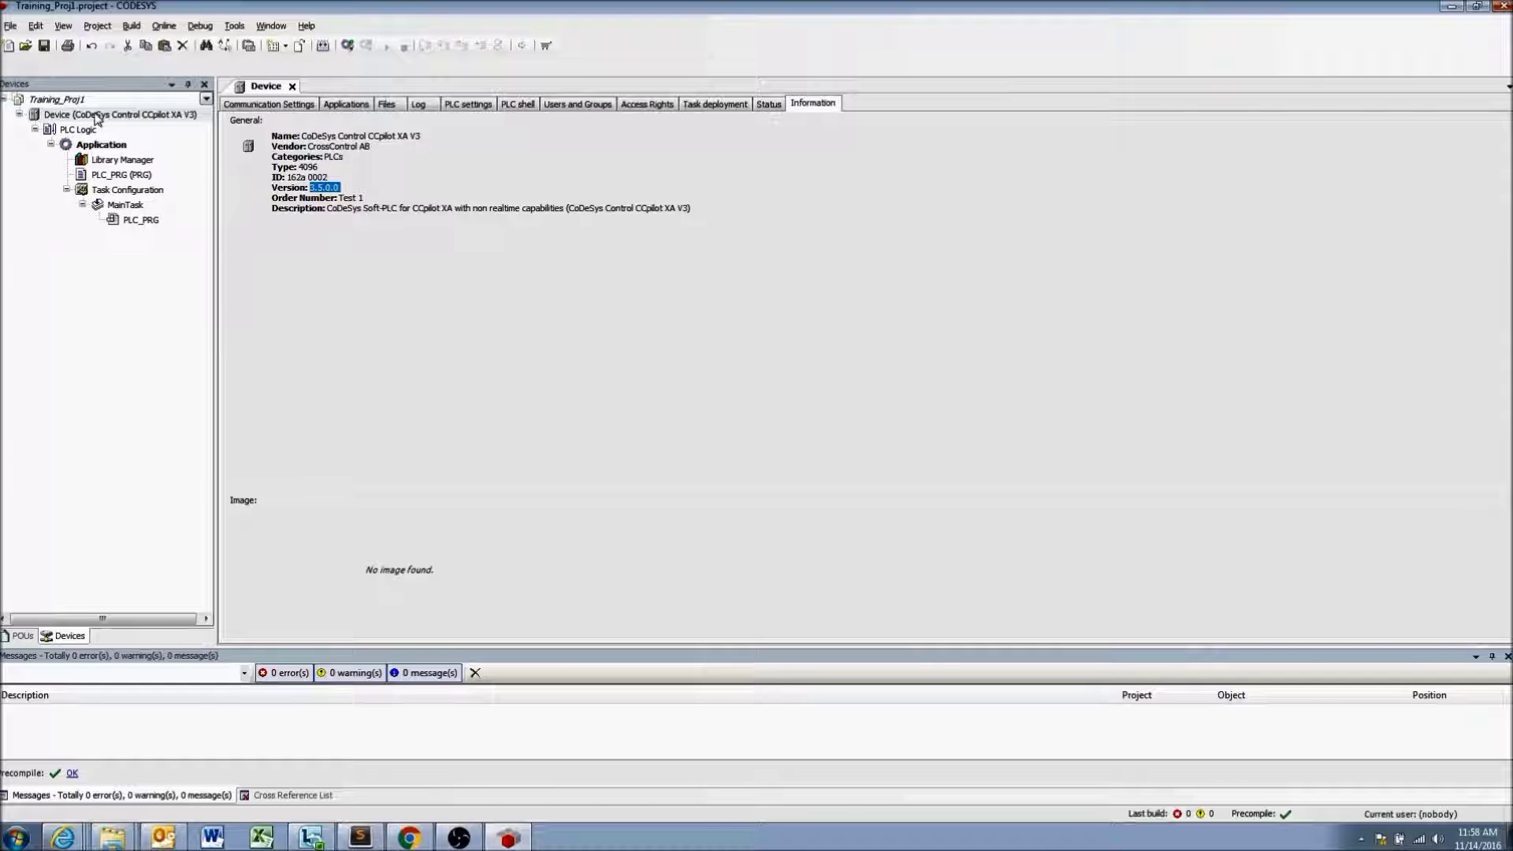
left_click(313, 189)
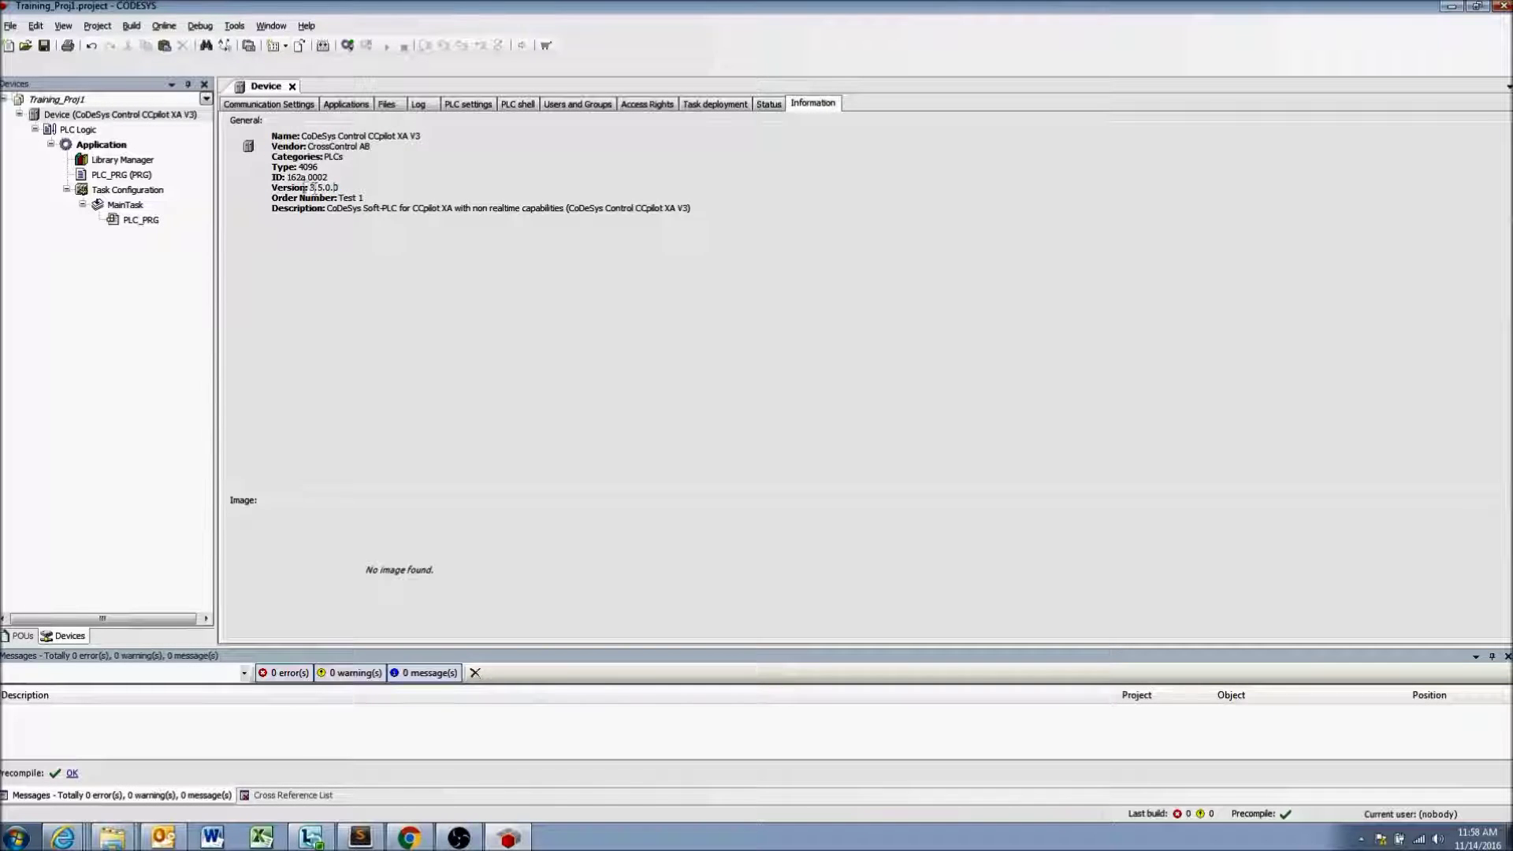
mouse_move(310, 188)
left_mouse_down()
mouse_move(337, 187)
mouse_move(324, 188)
left_mouse_up()
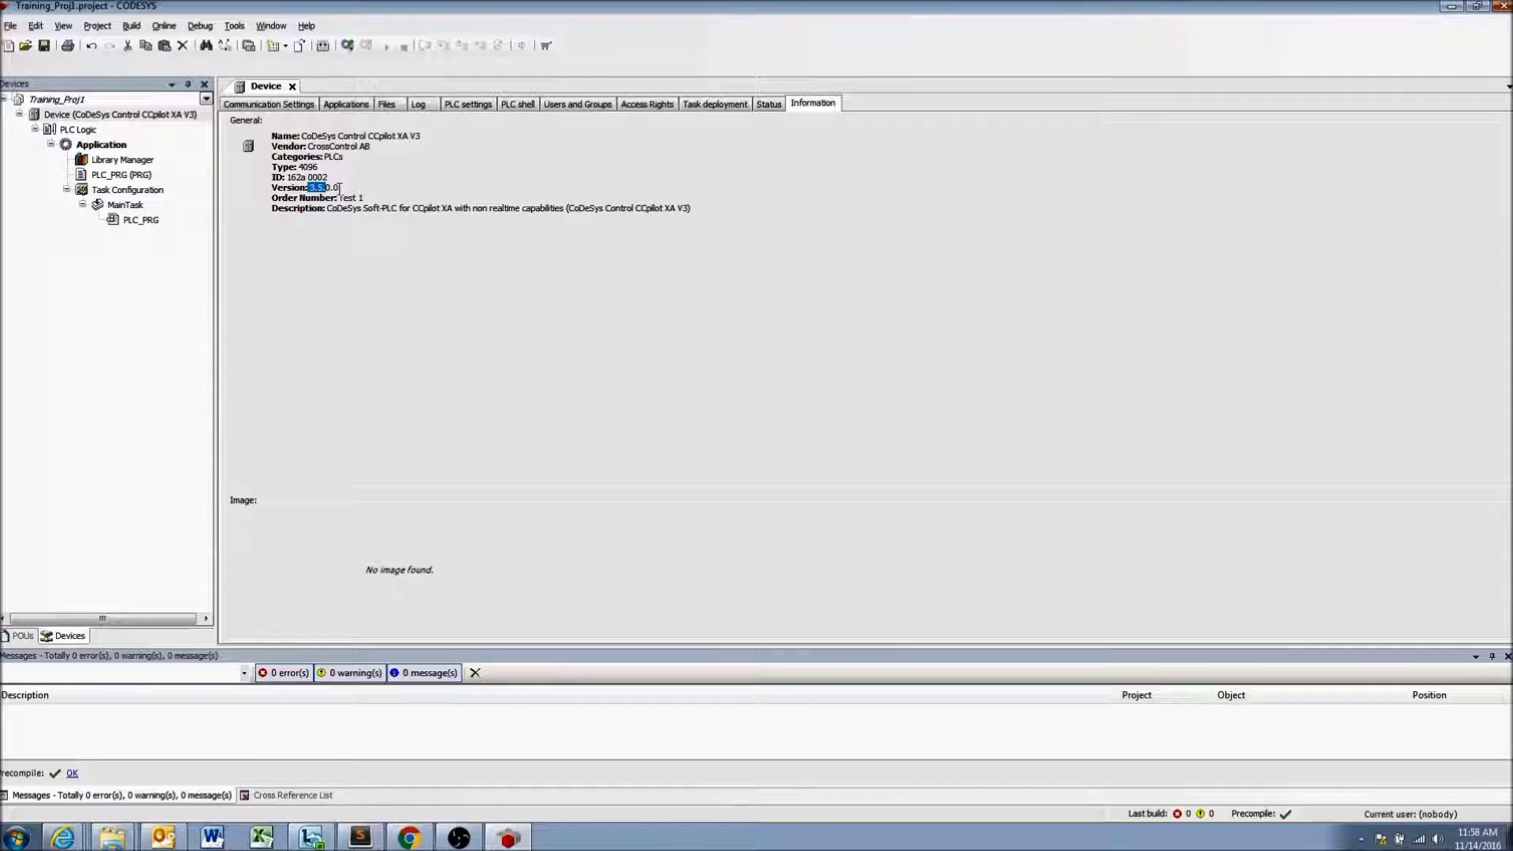
left_click_drag(340, 188, 329, 189)
left_click(313, 188)
left_click_drag(320, 188, 324, 189)
left_click(128, 116)
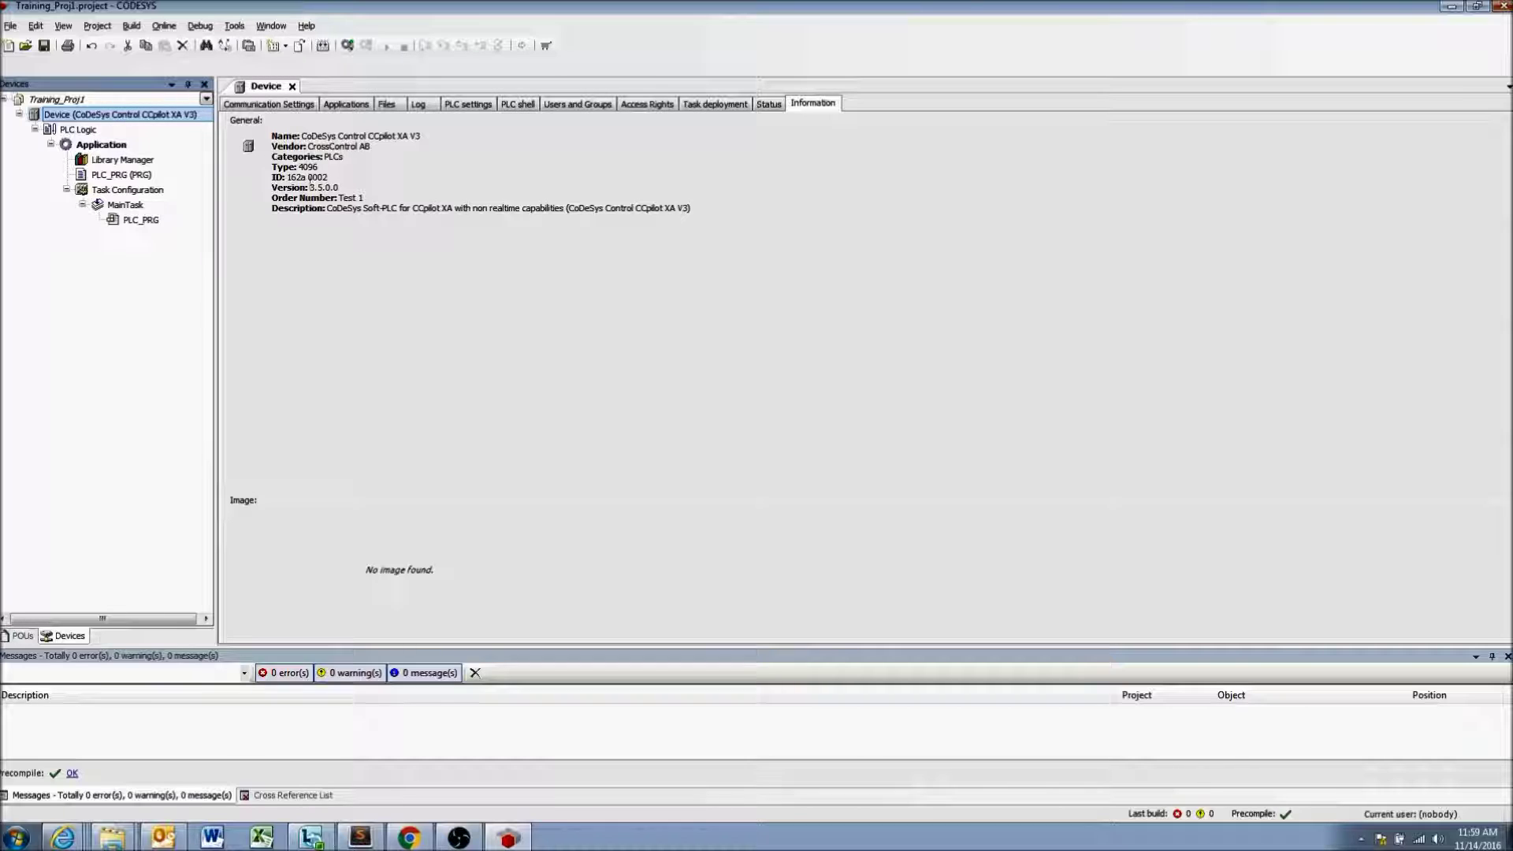
left_click_drag(339, 187, 330, 188)
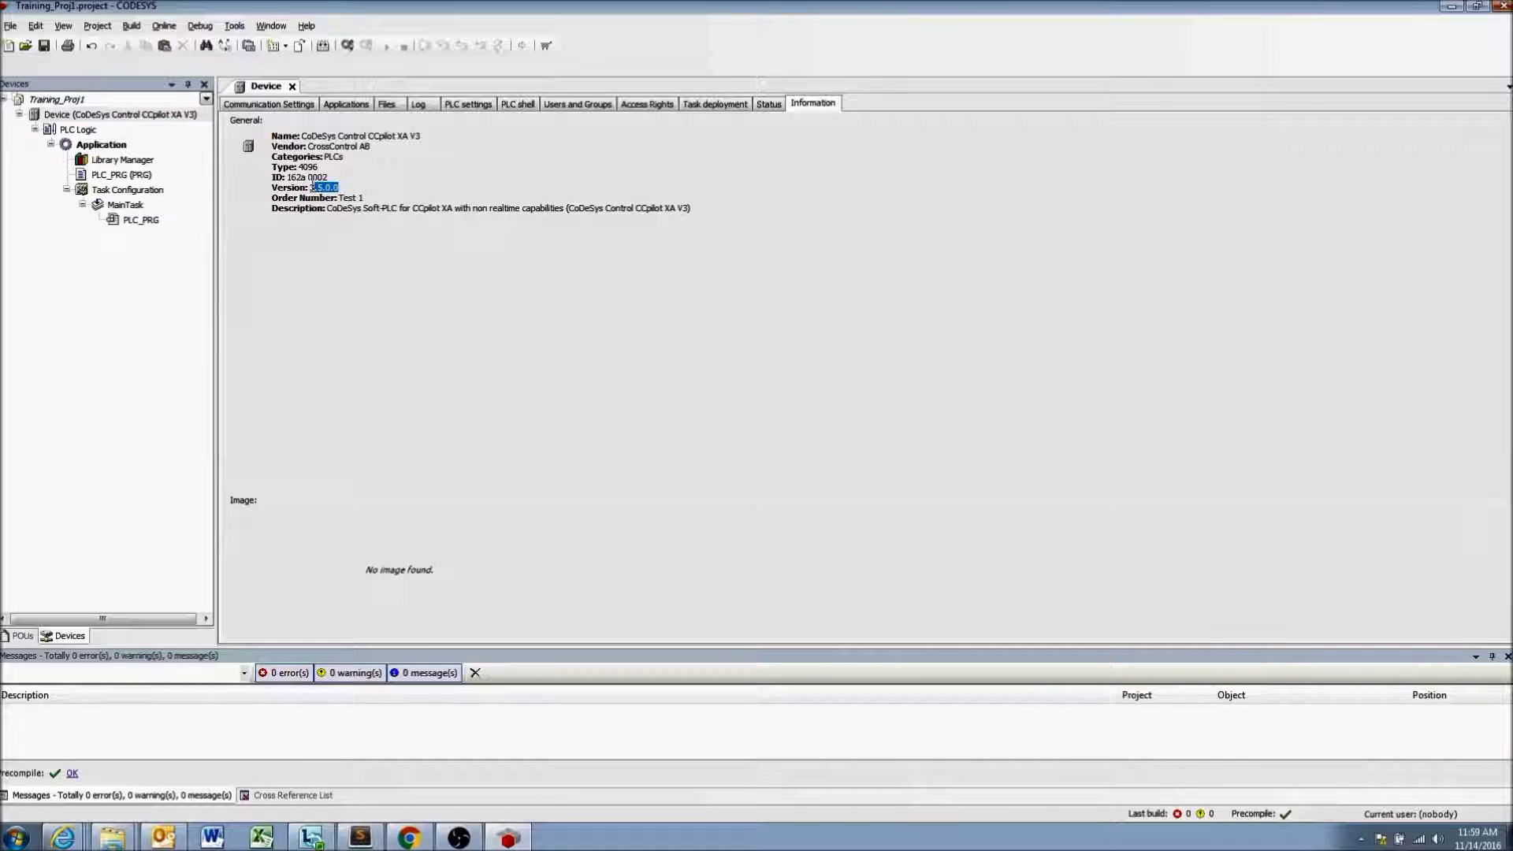
Start updating the project's CCpilot XA device and display all available device versions in the selection list.
right_click(146, 116)
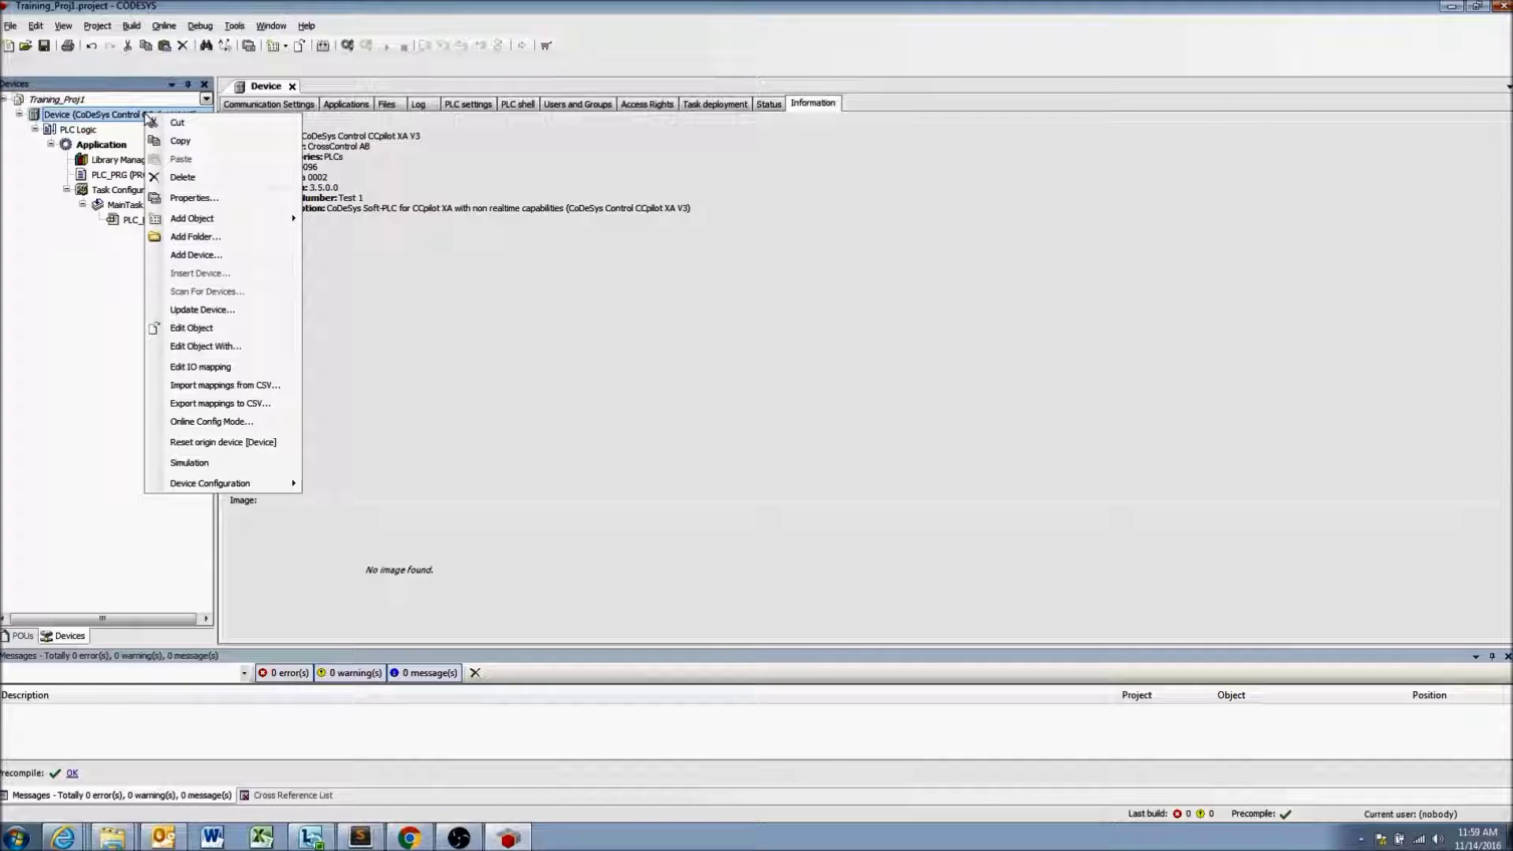
left_click(210, 309)
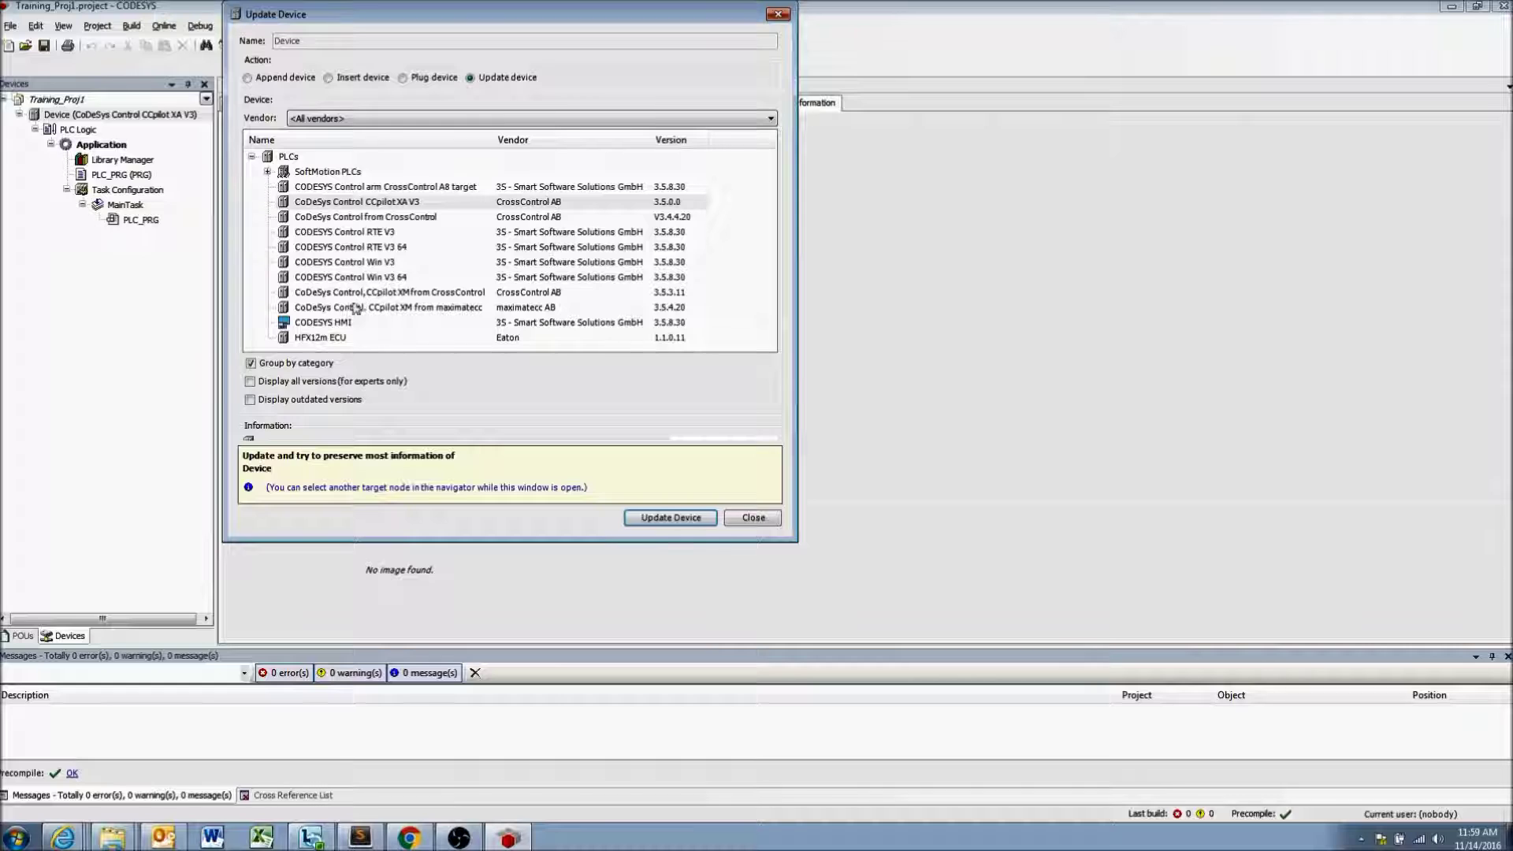
left_click(354, 219)
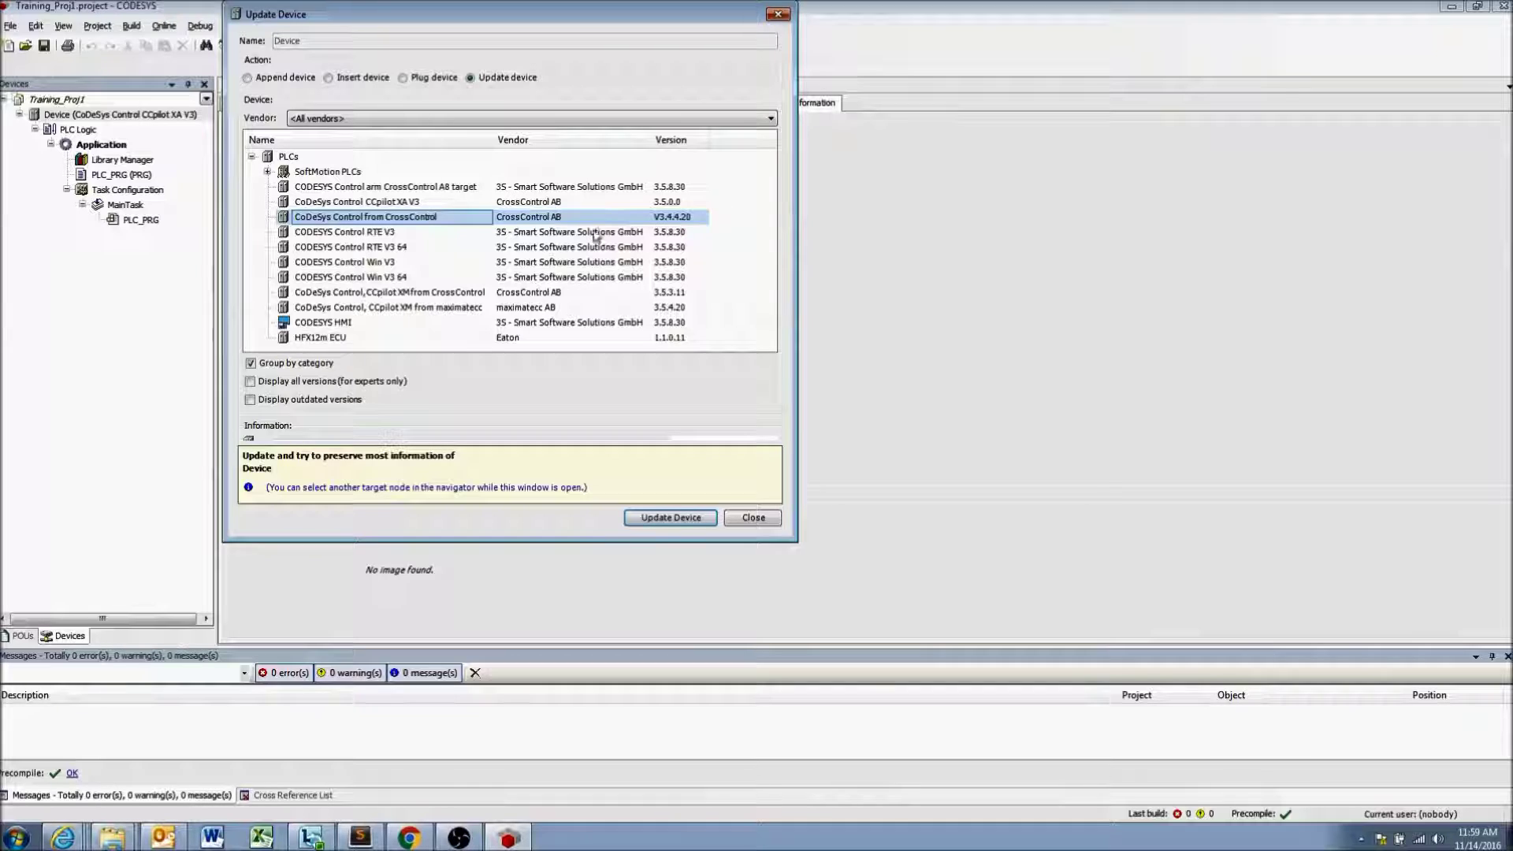
key("Up")
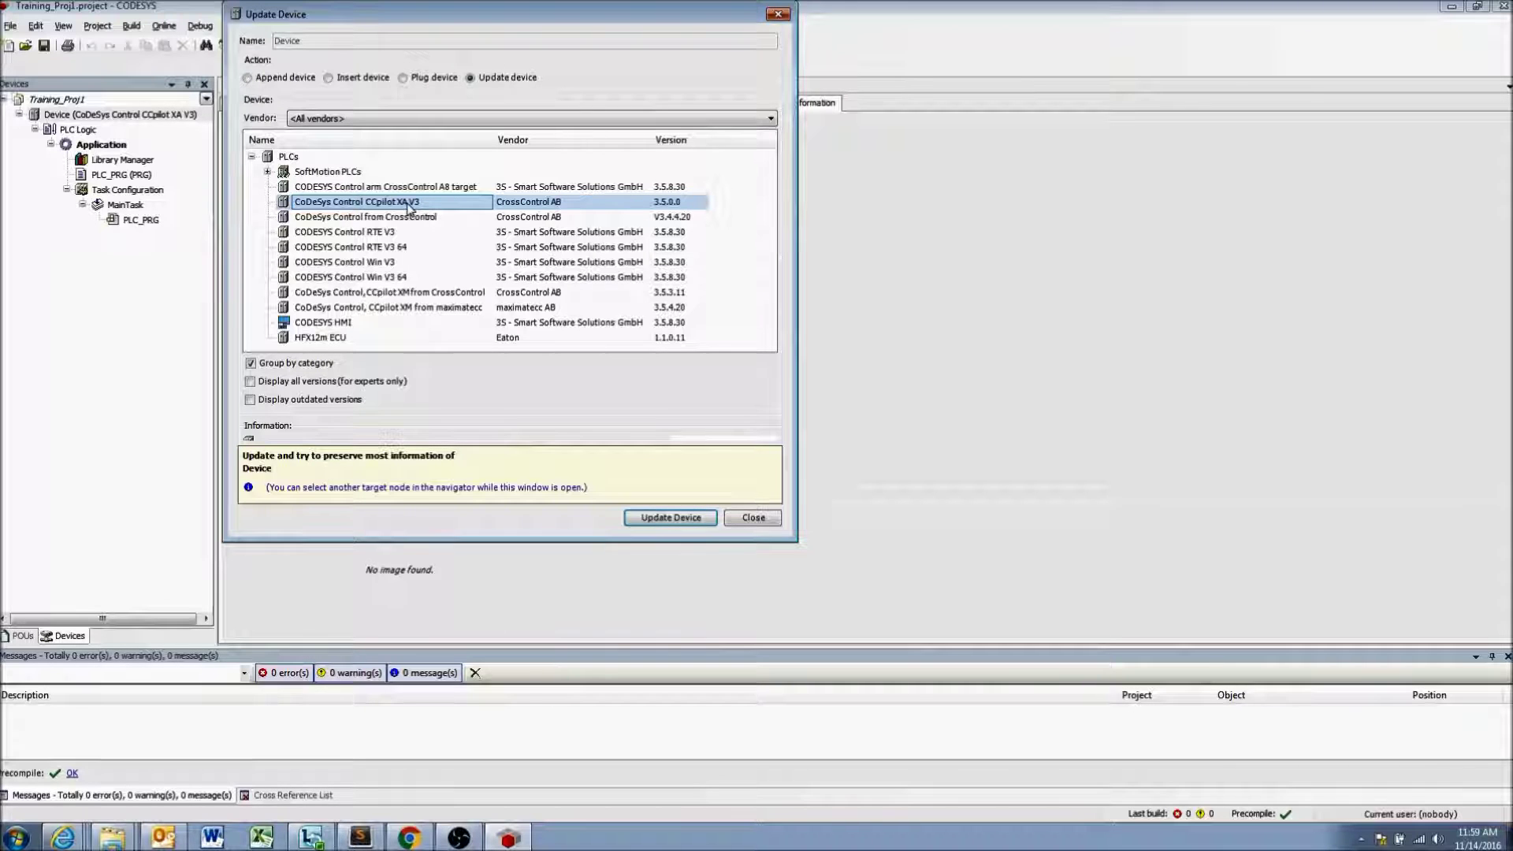
left_click(250, 382)
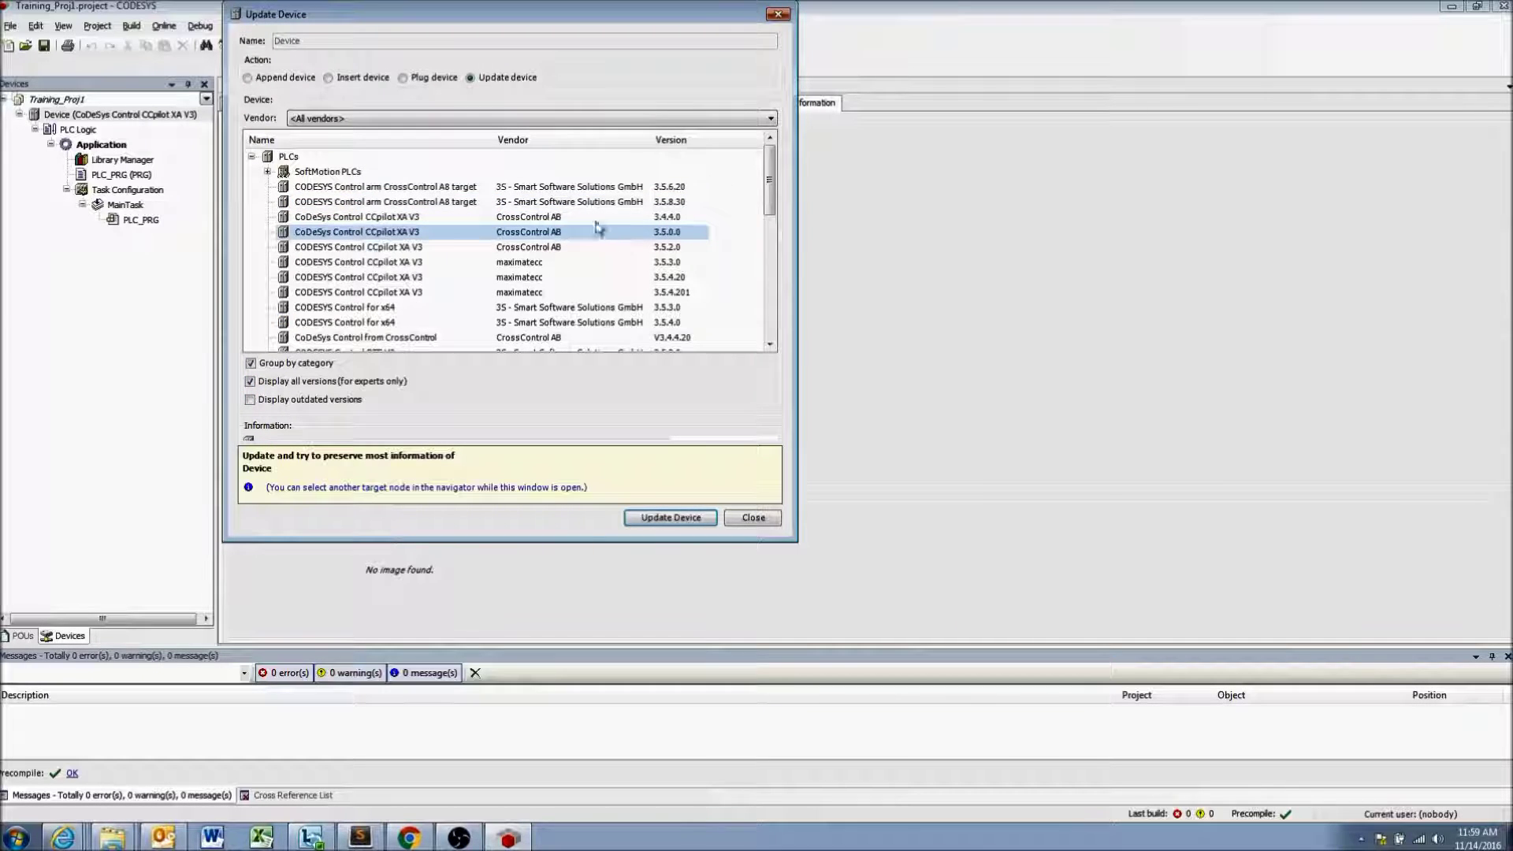
Update the device to CODESYS Control CCpilot XA V3 from maximatecc, version 3.5.4.20, and close the update dialog.
left_click(367, 219)
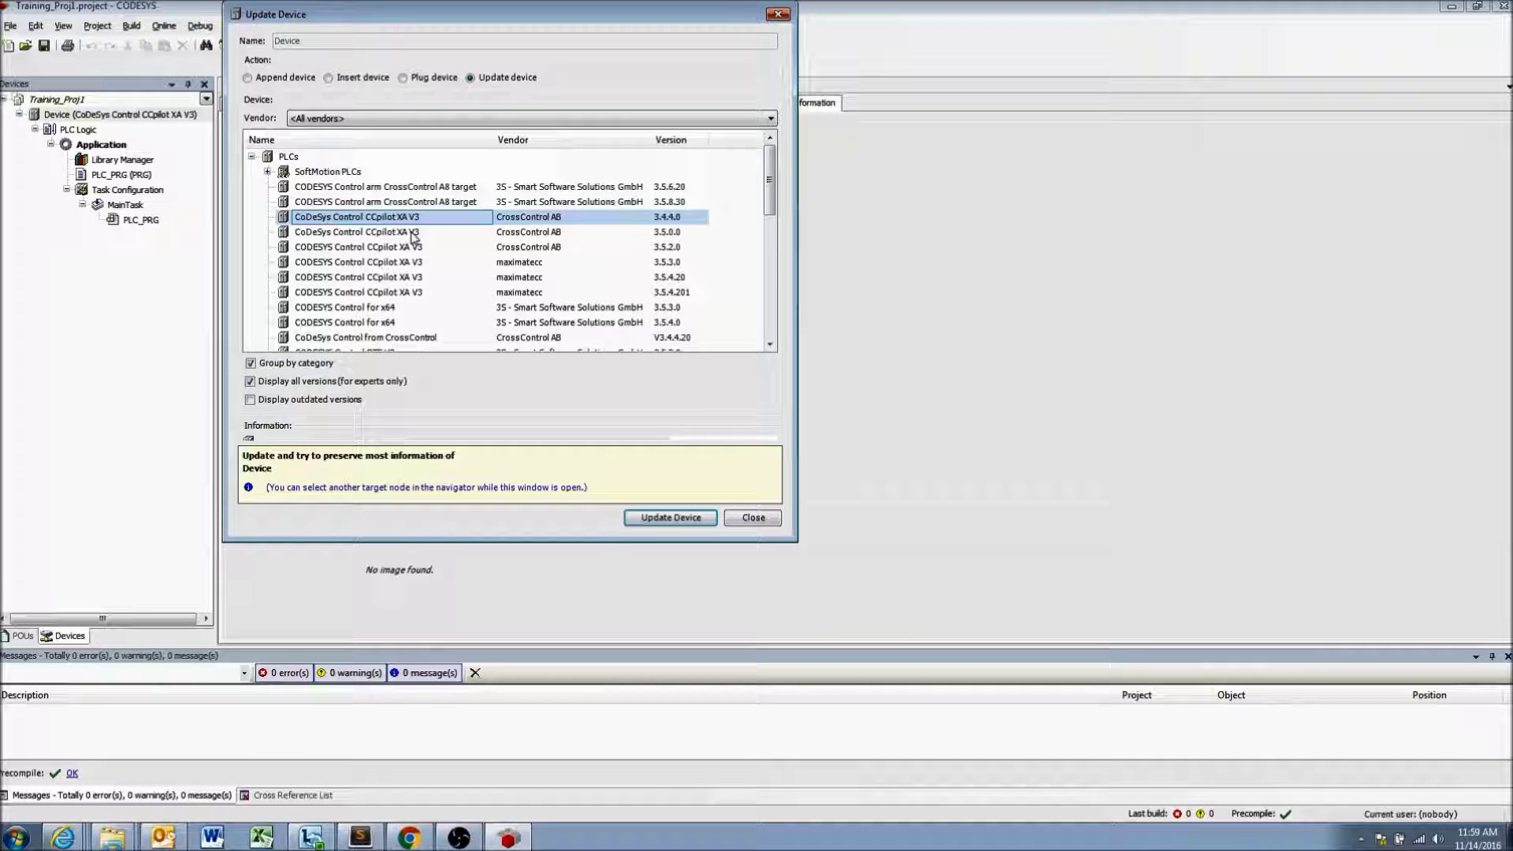
left_click(394, 280)
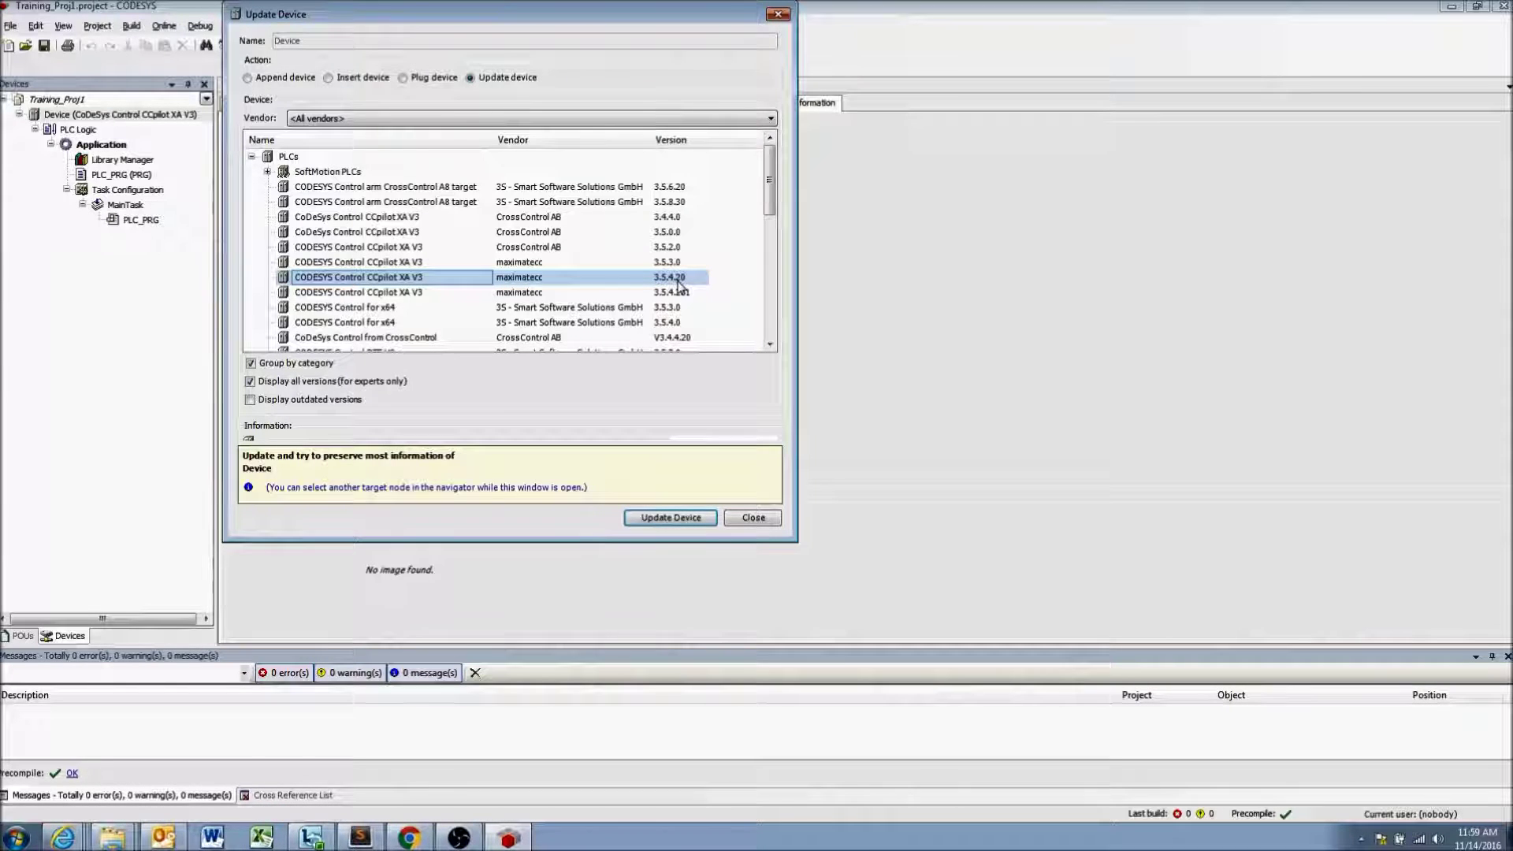
double_click(429, 286)
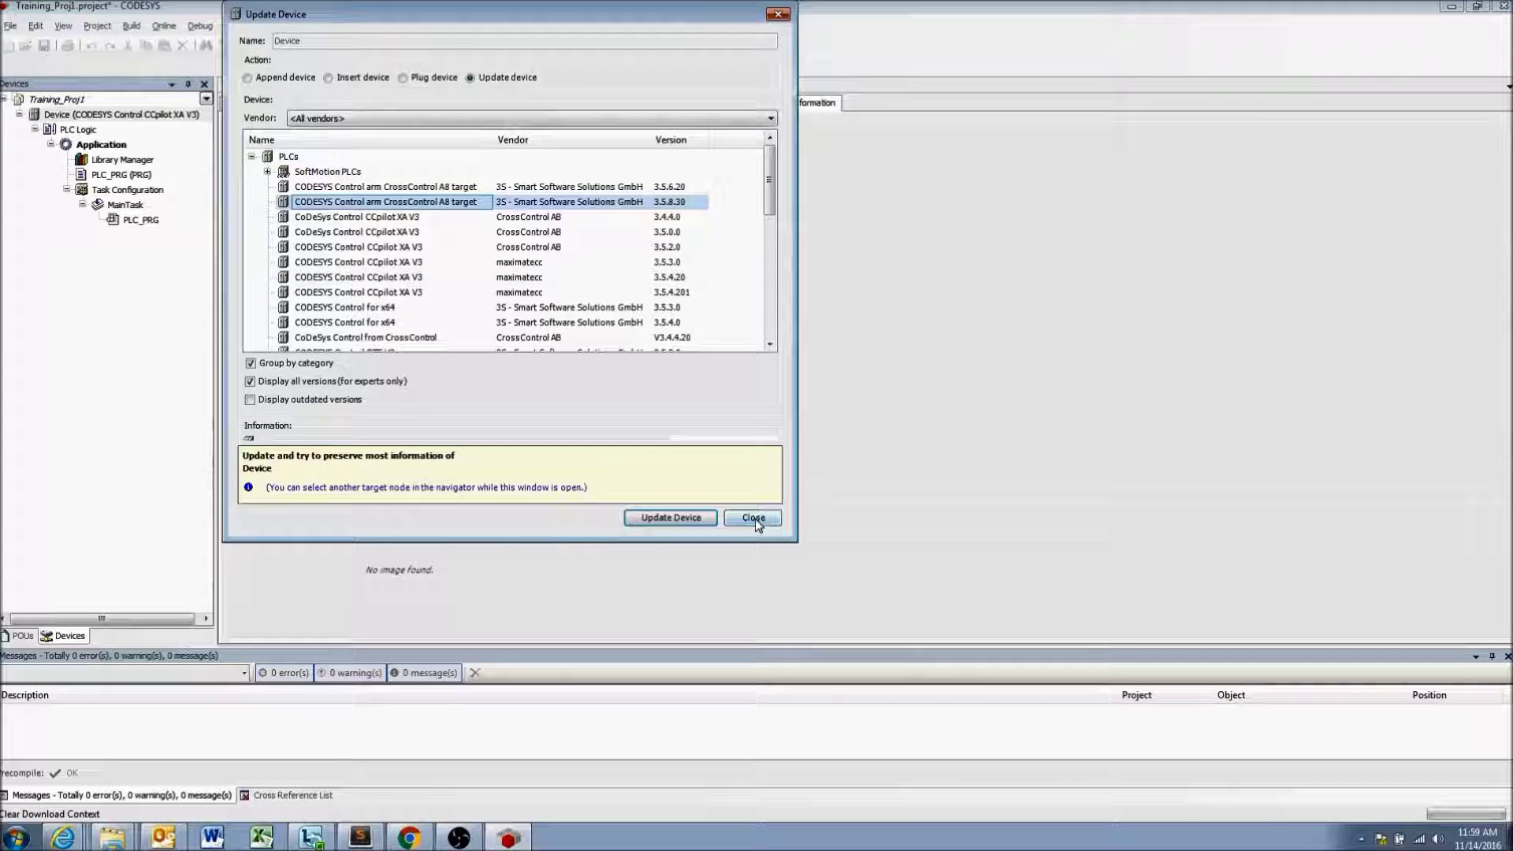
left_click(755, 518)
Check the version number of the updated device in its general information.
left_click_drag(345, 188, 309, 187)
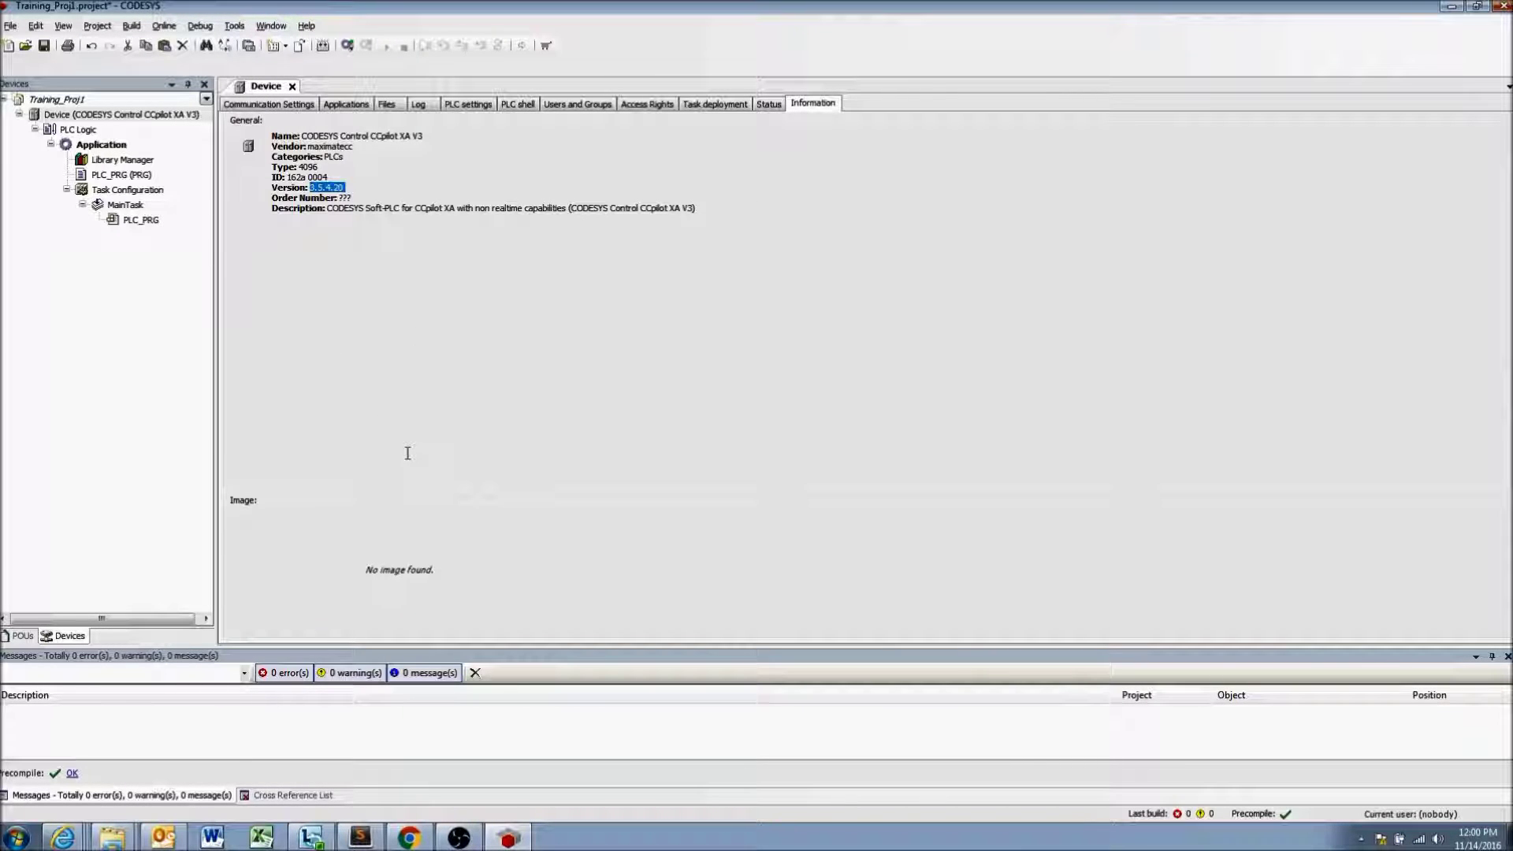
left_click(356, 211)
left_click(135, 118)
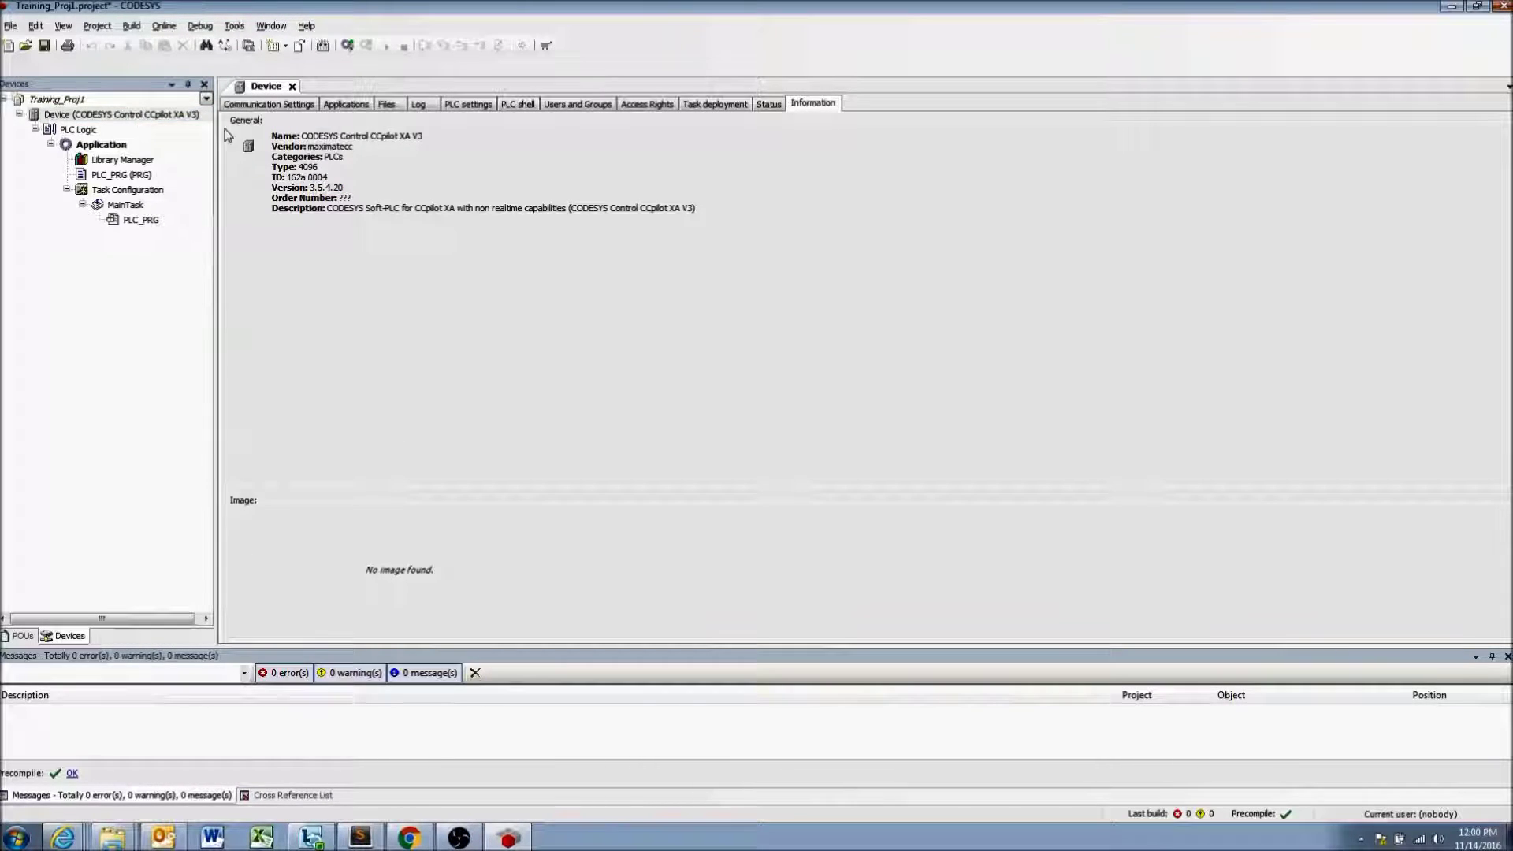
left_click_drag(314, 188, 347, 187)
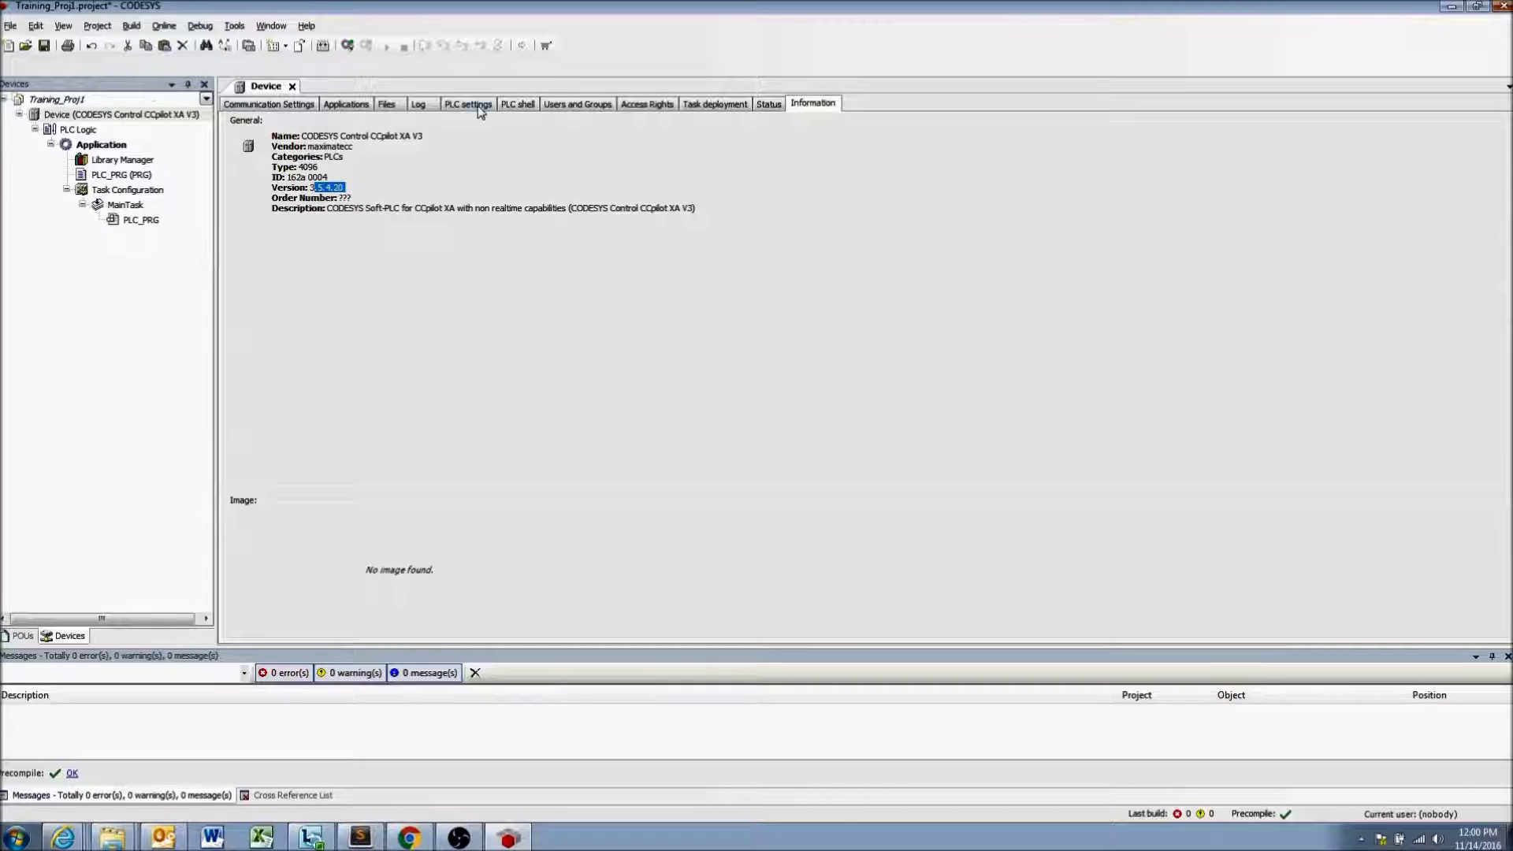
View the device's communication settings, and open the PLC_PRG program before returning to the device.
left_click(302, 108)
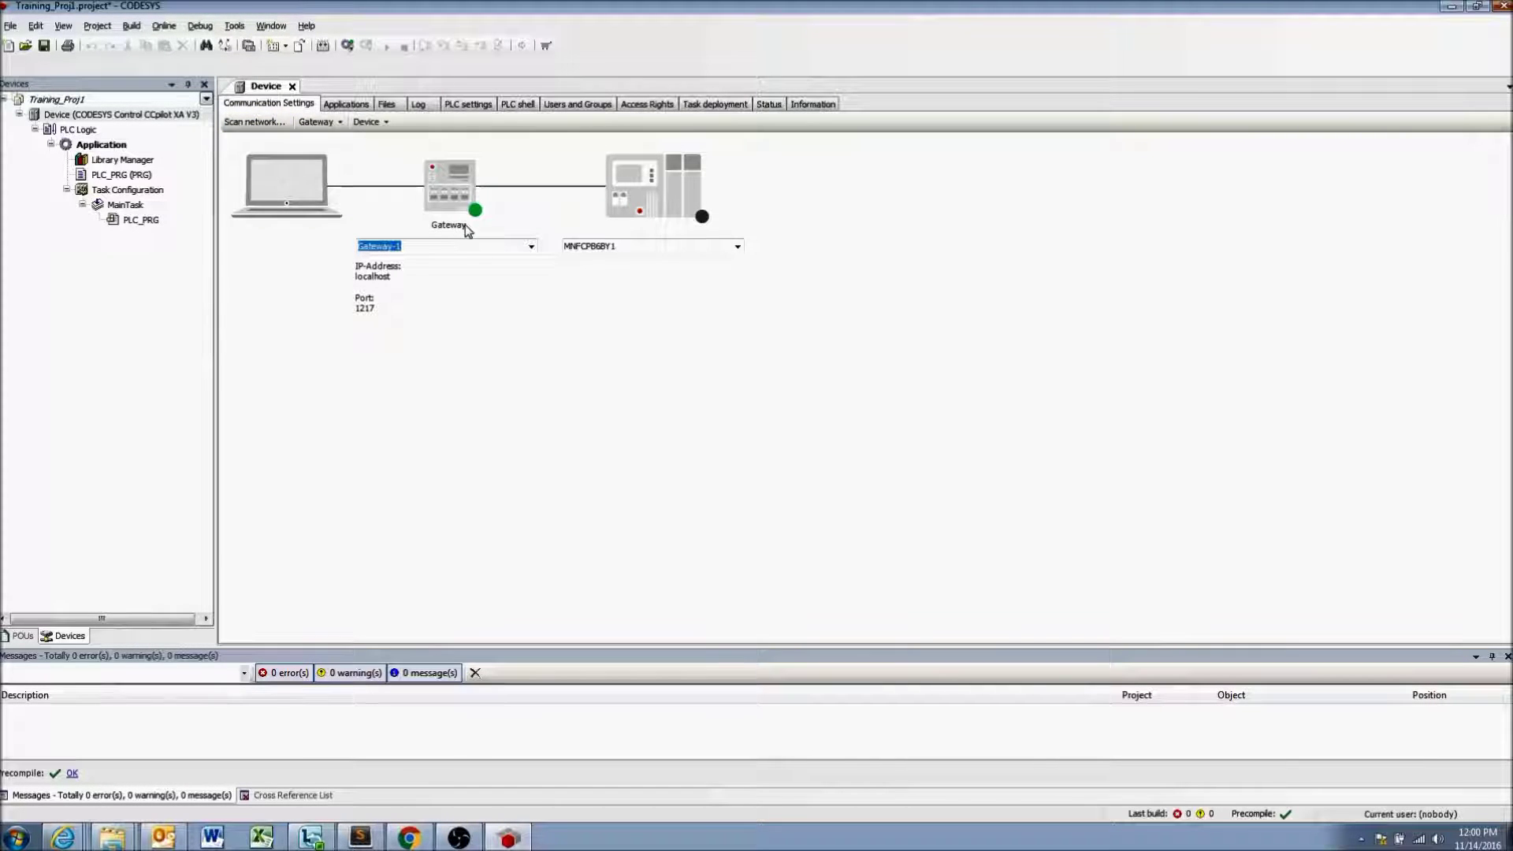
double_click(129, 176)
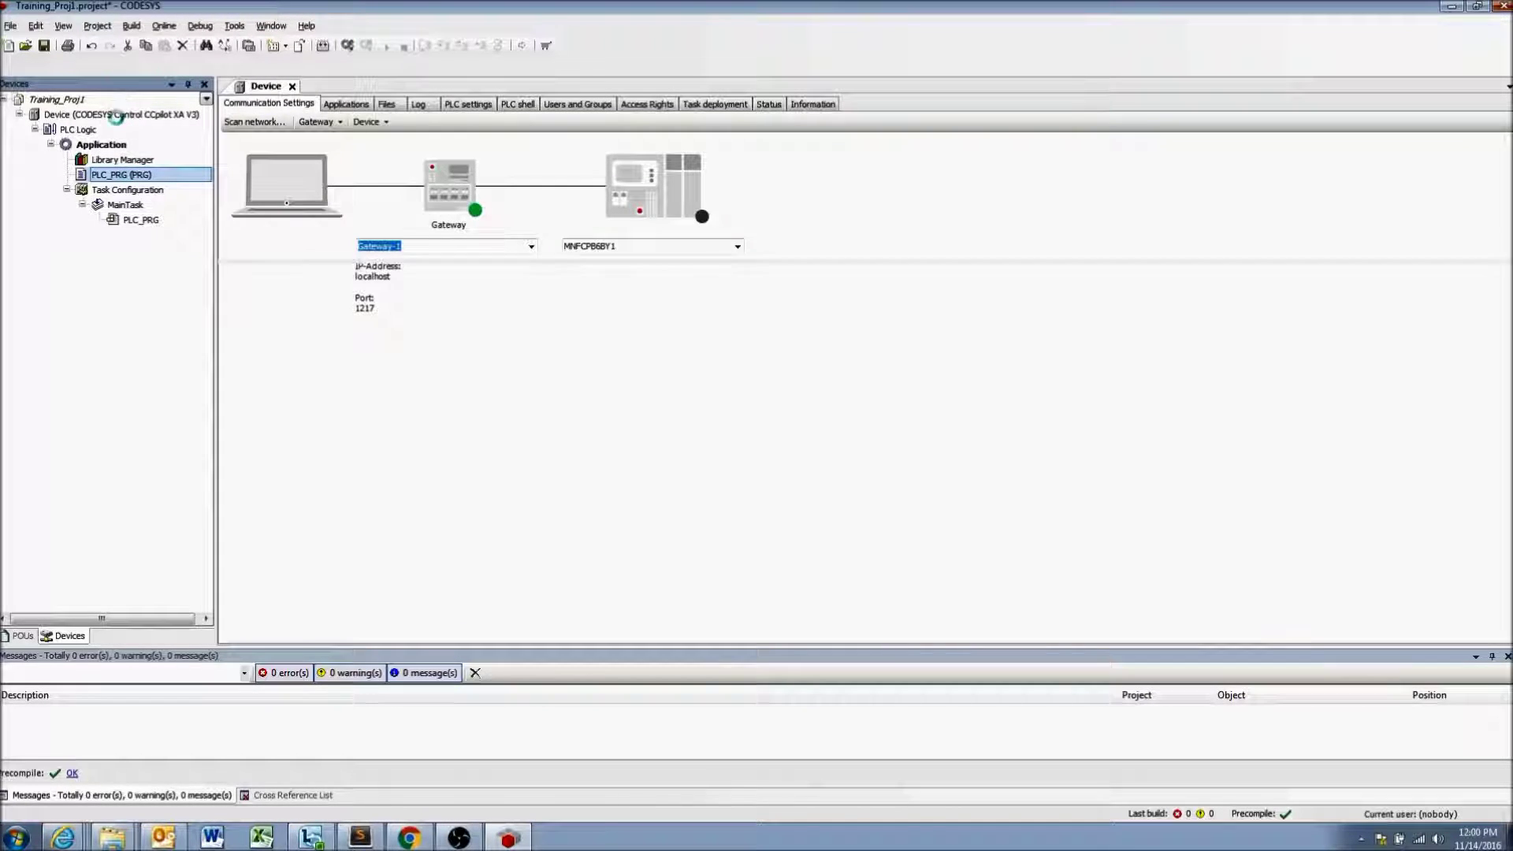
double_click(117, 115)
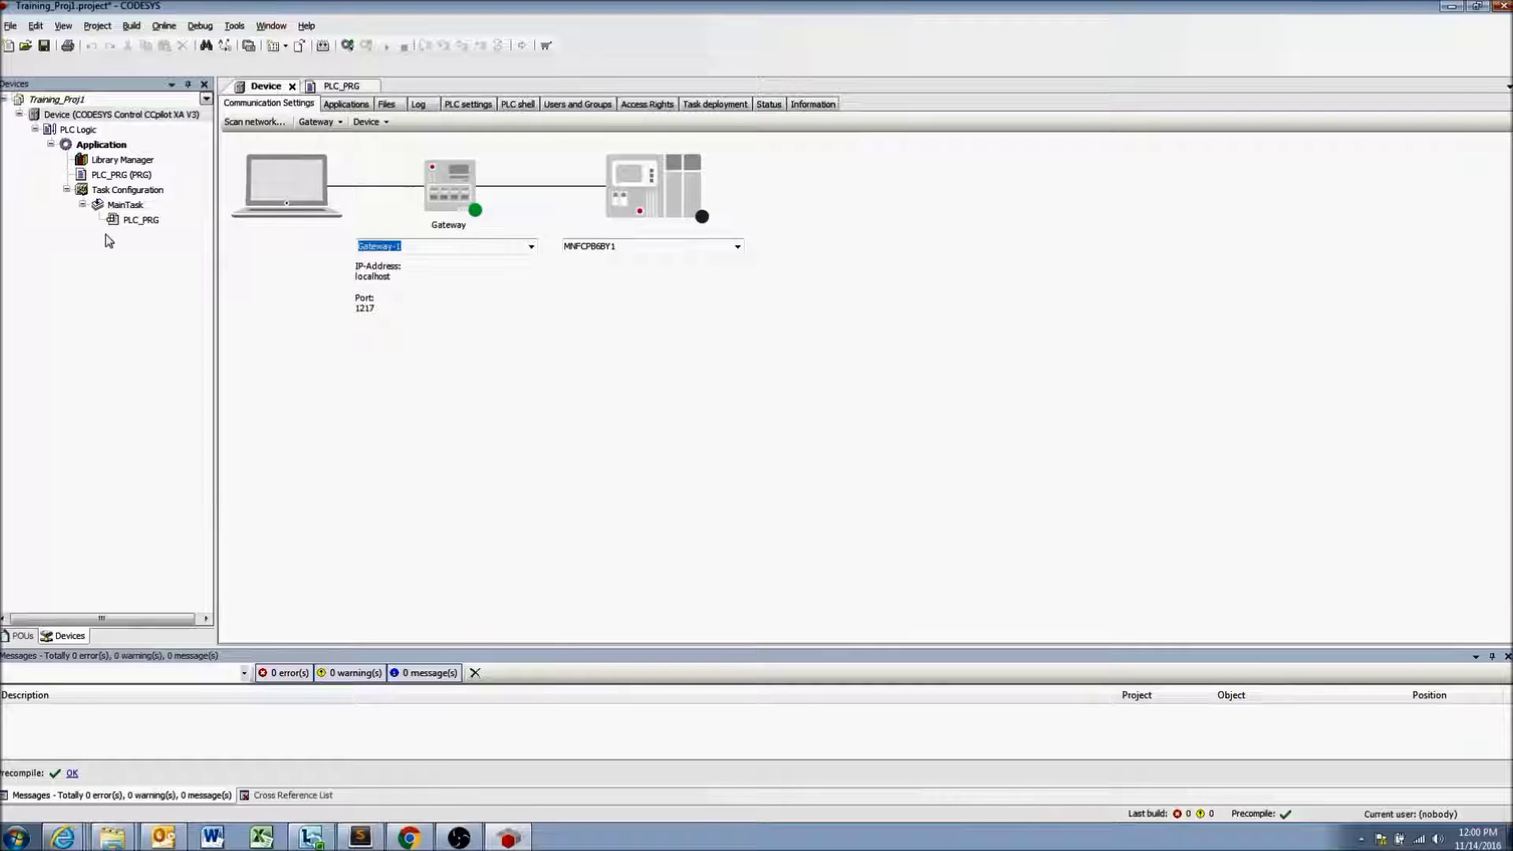